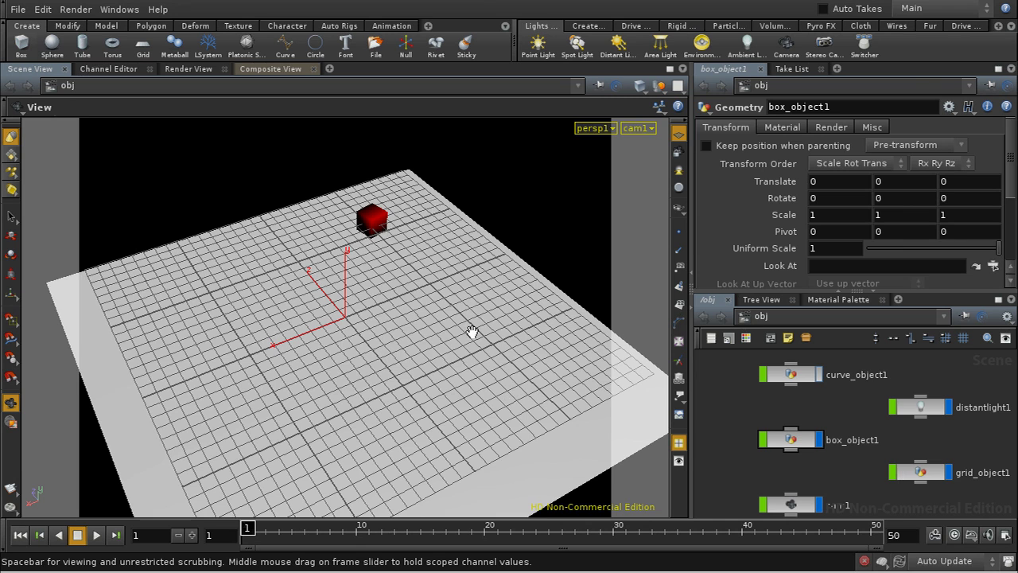
Step: Orbit the viewport off the cam1 view and scrub the red cube's animation to frame 22
{"action": "left_click_drag", "start_coordinate": [439, 259], "coordinate": [439, 254]}
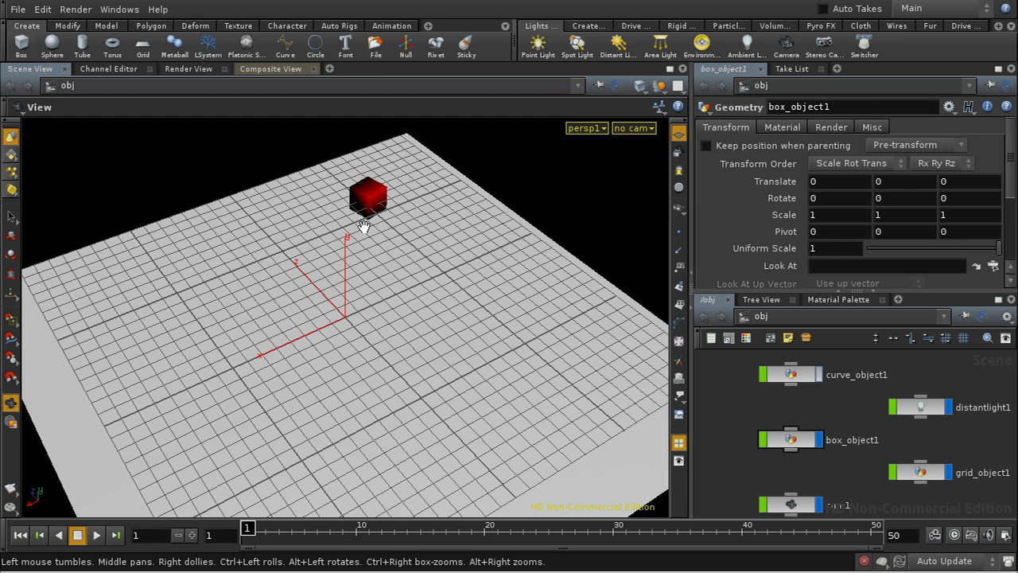
{"action": "mouse_move", "coordinate": [247, 532]}
{"action": "left_mouse_down"}
{"action": "mouse_move", "coordinate": [637, 535]}
{"action": "mouse_move", "coordinate": [253, 549]}
{"action": "mouse_move", "coordinate": [677, 561]}
{"action": "mouse_move", "coordinate": [521, 561]}
{"action": "left_mouse_up"}
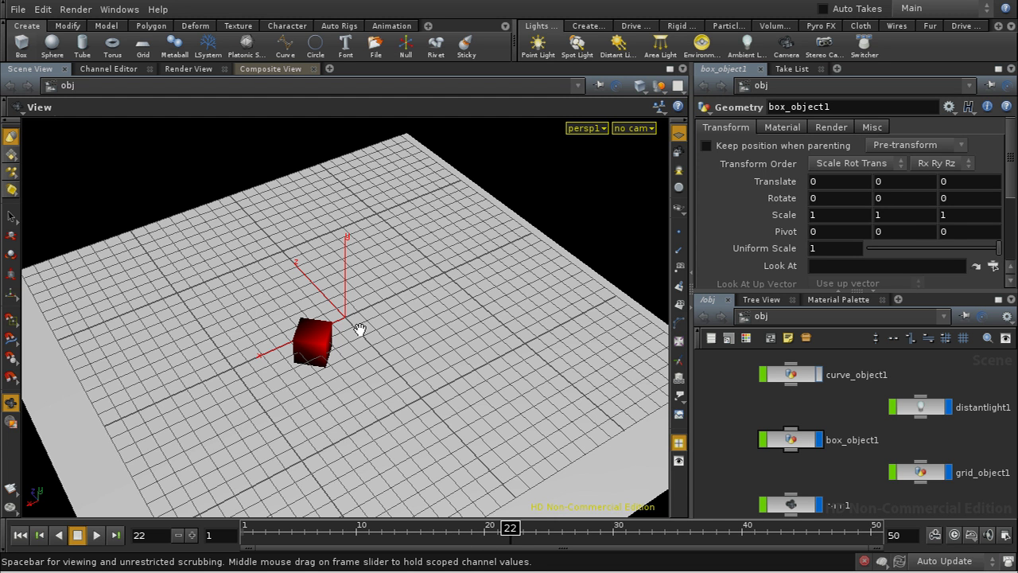
Step: Switch the network to /out and place a Mantra render node named mantra1
{"action": "left_click", "coordinate": [814, 315]}
{"action": "left_click", "coordinate": [829, 382]}
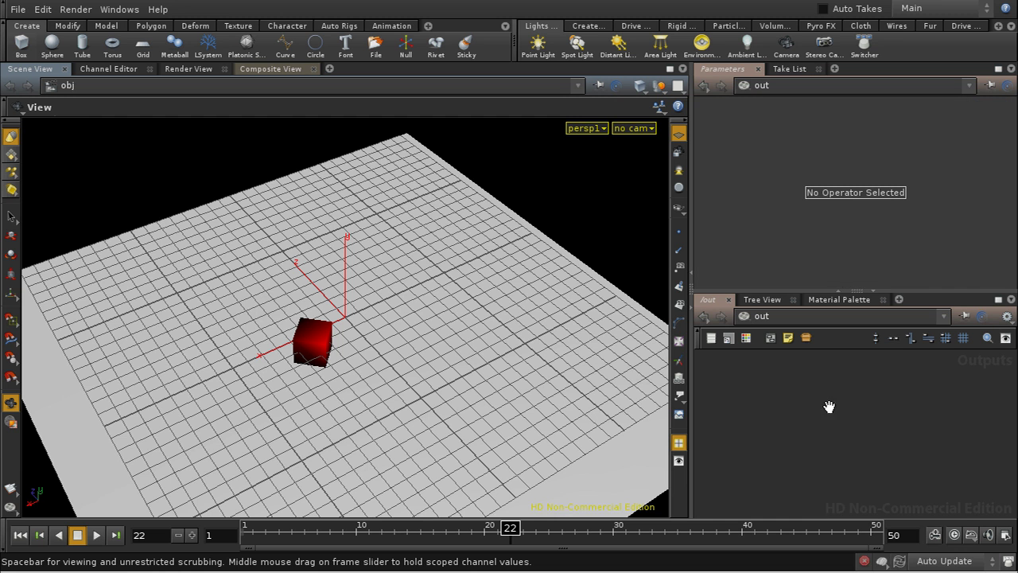
{"action": "key", "text": "Tab"}
{"action": "type", "text": "m"}
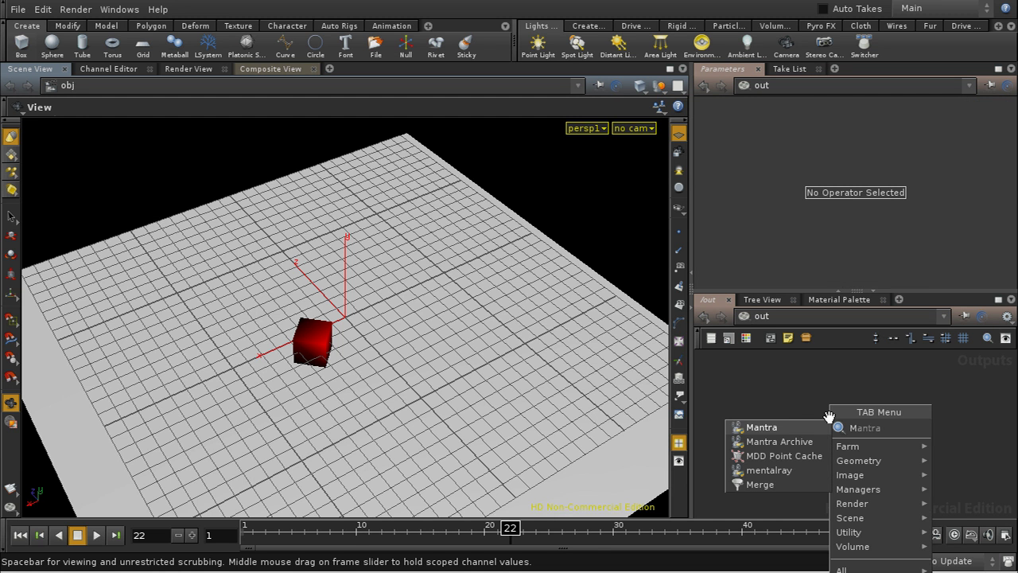
{"action": "left_click", "coordinate": [802, 428]}
{"action": "left_click", "coordinate": [853, 415]}
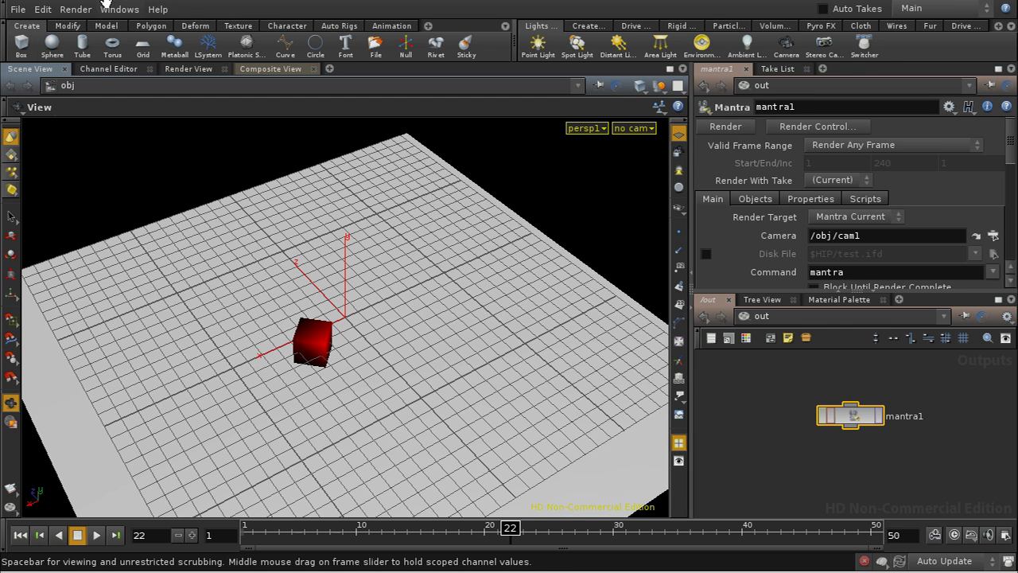
{"action": "left_click", "coordinate": [73, 8]}
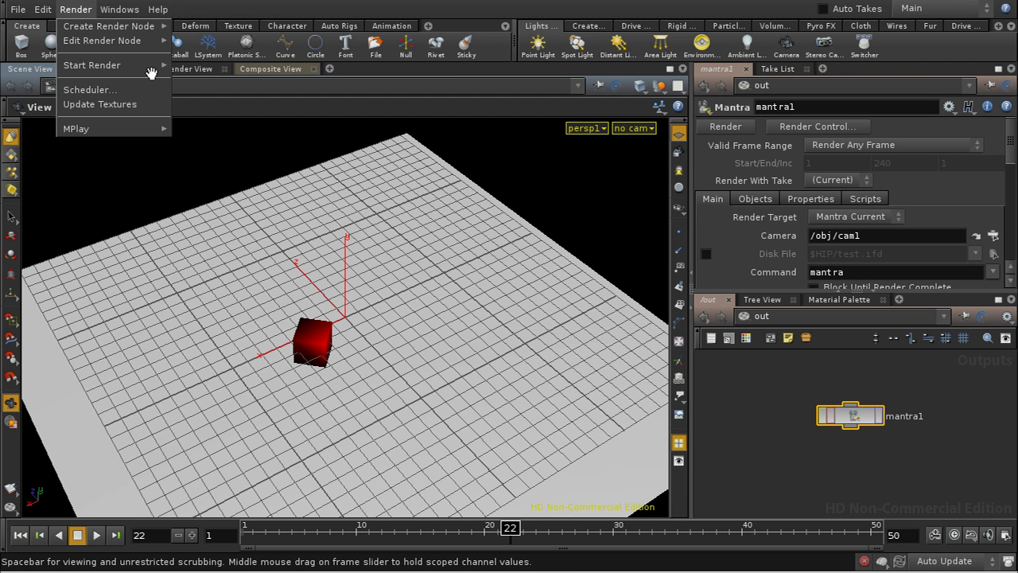
Step: Render frame 22 through mantra1 into MPlay, showing a sharp, unblurred red cube
{"action": "left_click", "coordinate": [176, 67]}
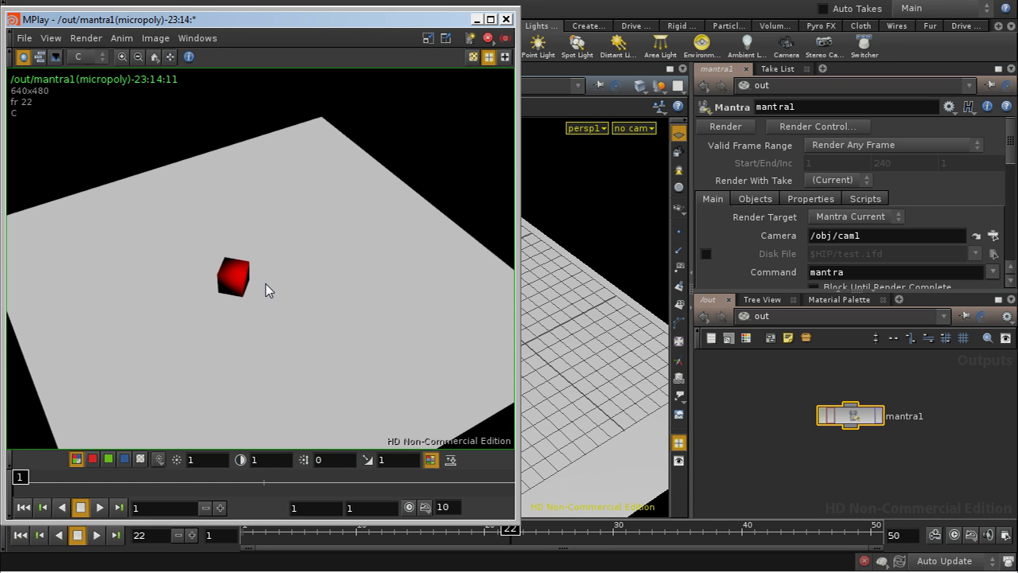
{"action": "left_click", "coordinate": [554, 143]}
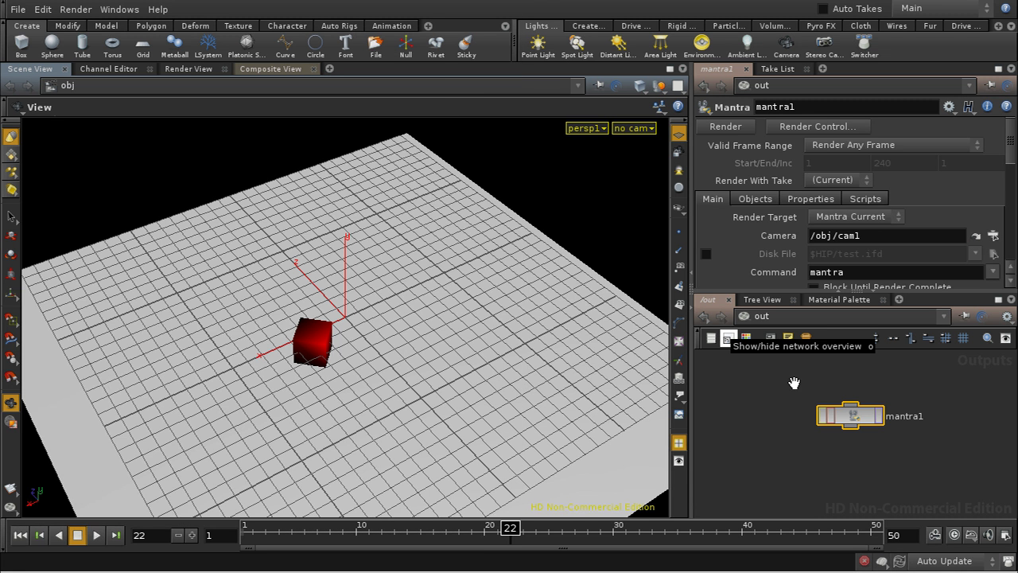
Step: Tick Allow Motion Blur in mantra1's Sampling properties and re-render frame 22 with the cube blurred
{"action": "left_click", "coordinate": [816, 198]}
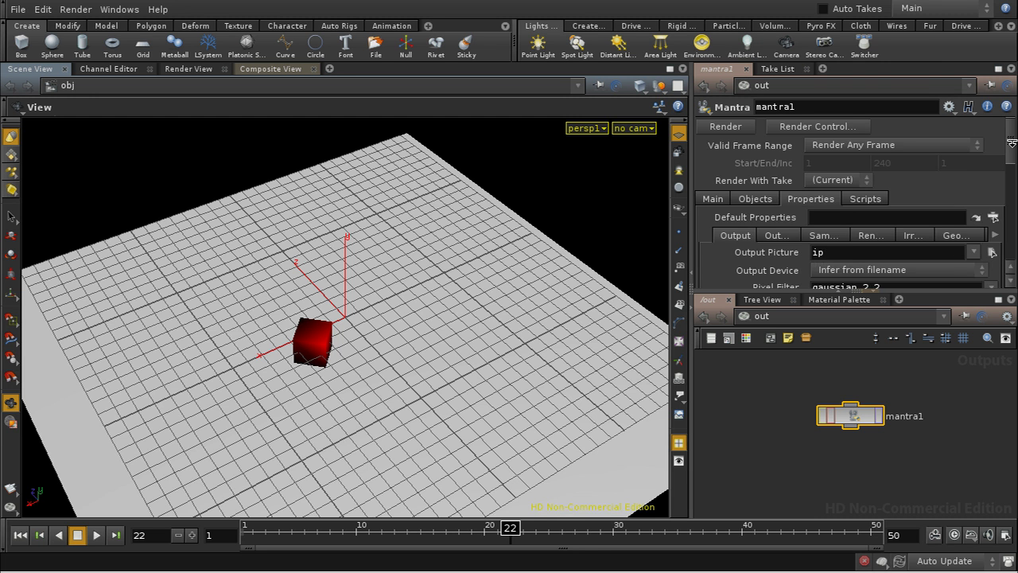
{"action": "left_click_drag", "start_coordinate": [1012, 142], "coordinate": [1014, 158]}
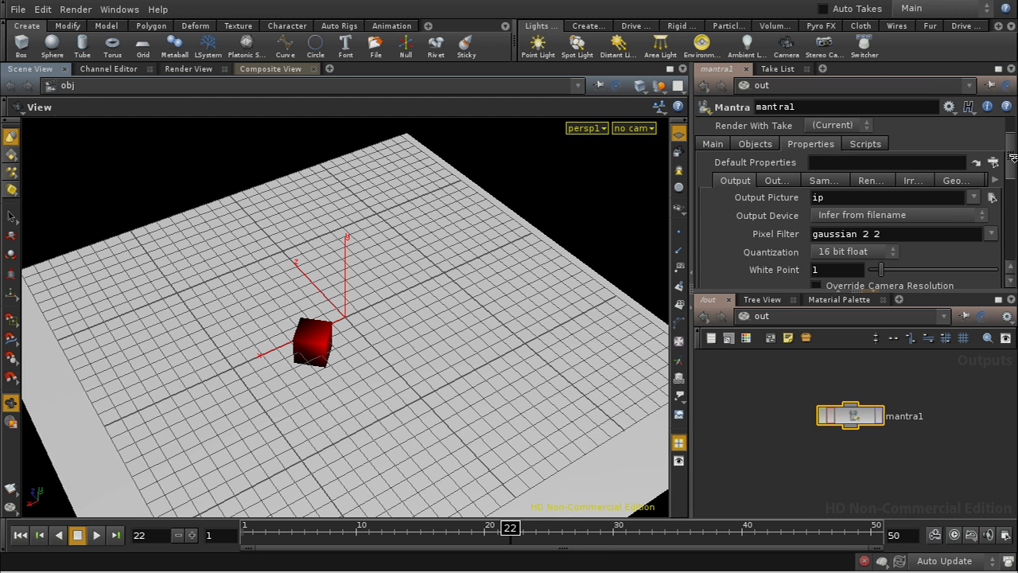
{"action": "left_click", "coordinate": [816, 182]}
{"action": "left_click", "coordinate": [817, 211]}
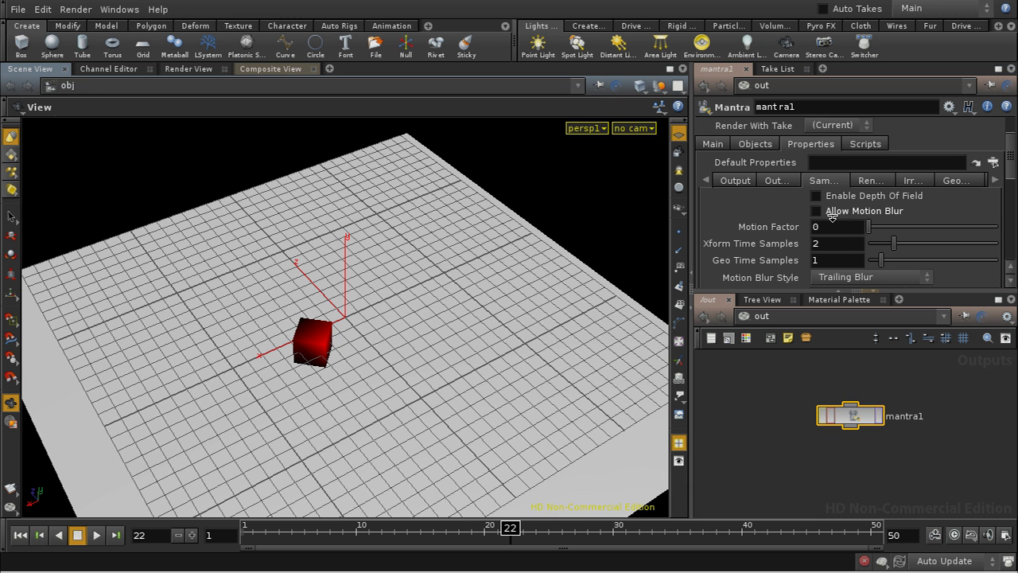
{"action": "left_click", "coordinate": [817, 210]}
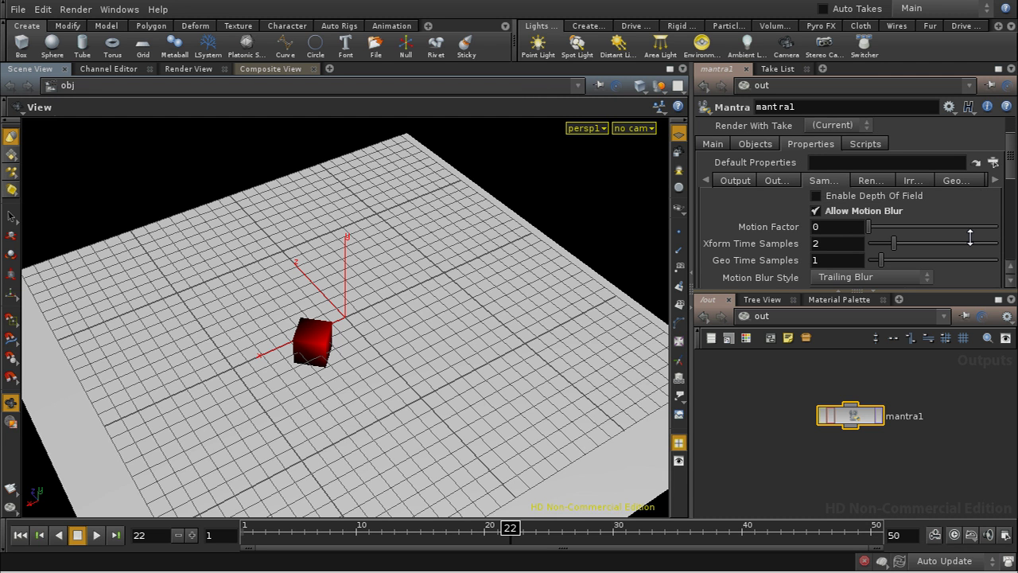
{"action": "left_click", "coordinate": [963, 338]}
{"action": "left_click", "coordinate": [880, 415]}
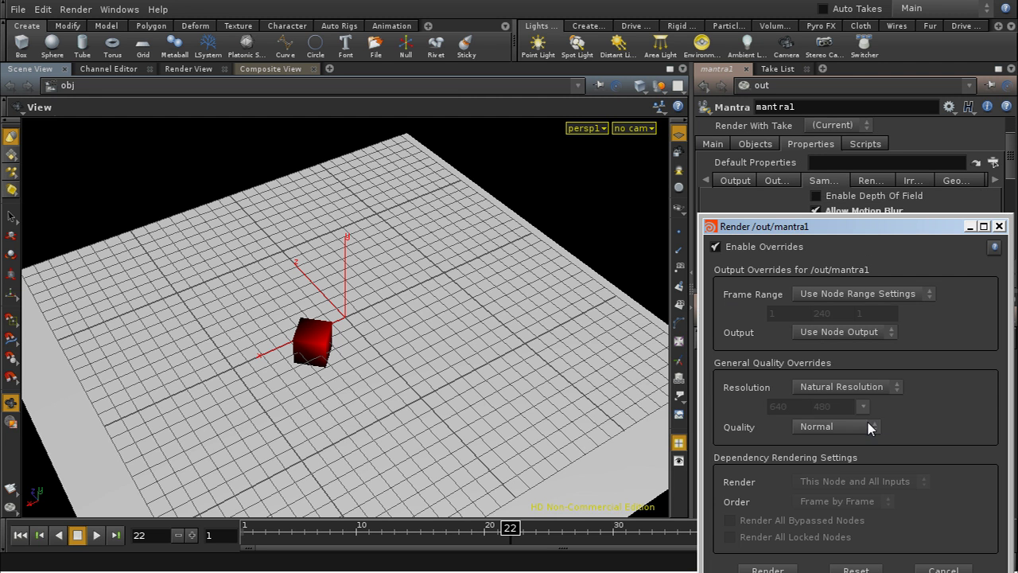
{"action": "left_click", "coordinate": [769, 570]}
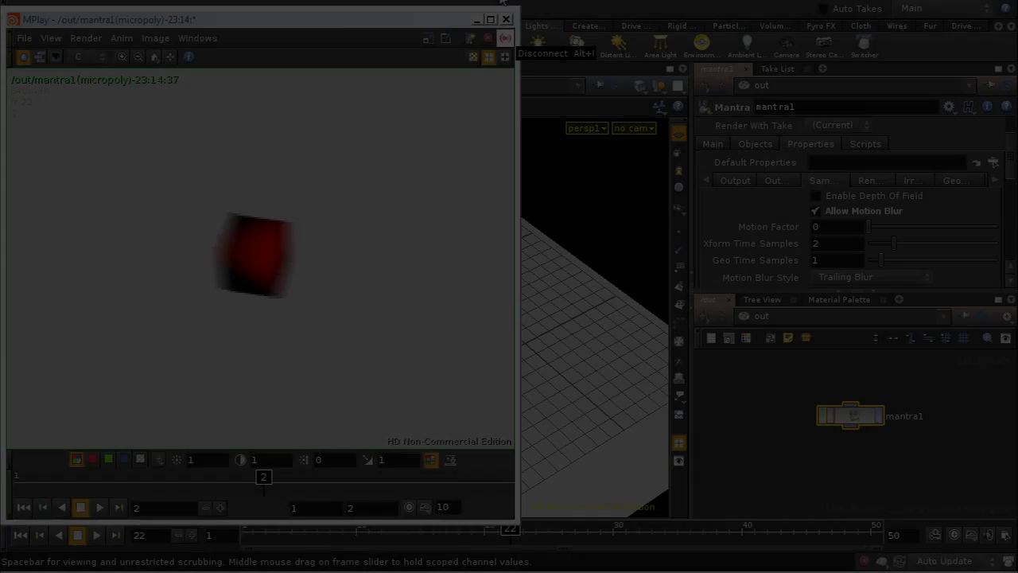
Step: Select cam1 in /obj and raise its Sampling Shutter Time from 0.5 to 1
{"action": "left_click", "coordinate": [506, 19]}
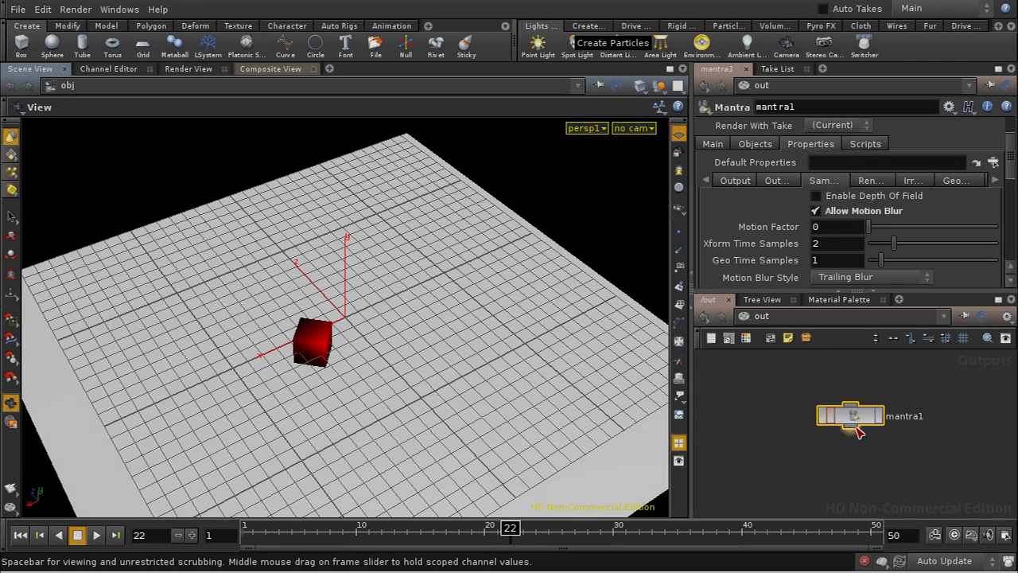
{"action": "left_click", "coordinate": [788, 318]}
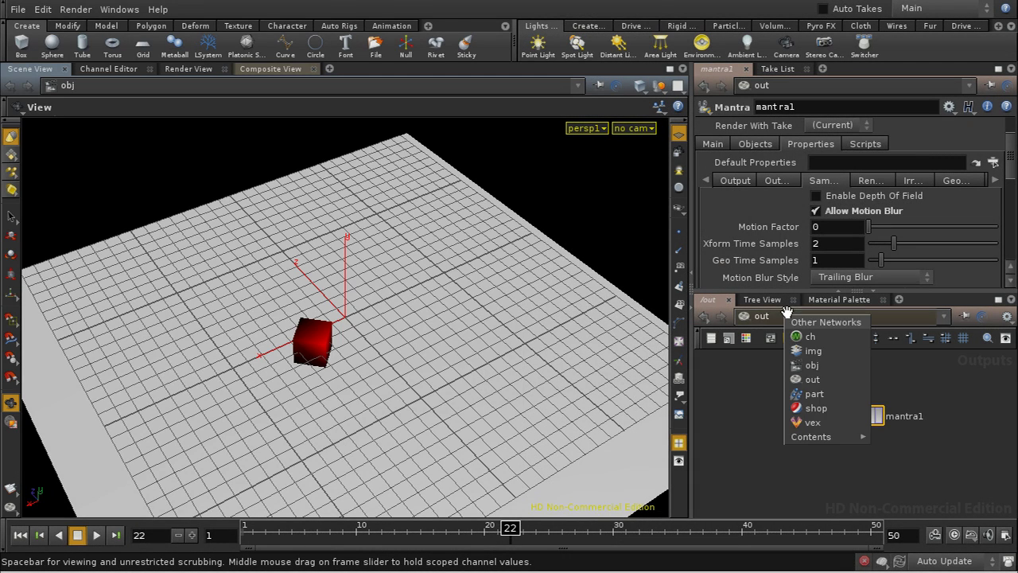
{"action": "left_click", "coordinate": [812, 365]}
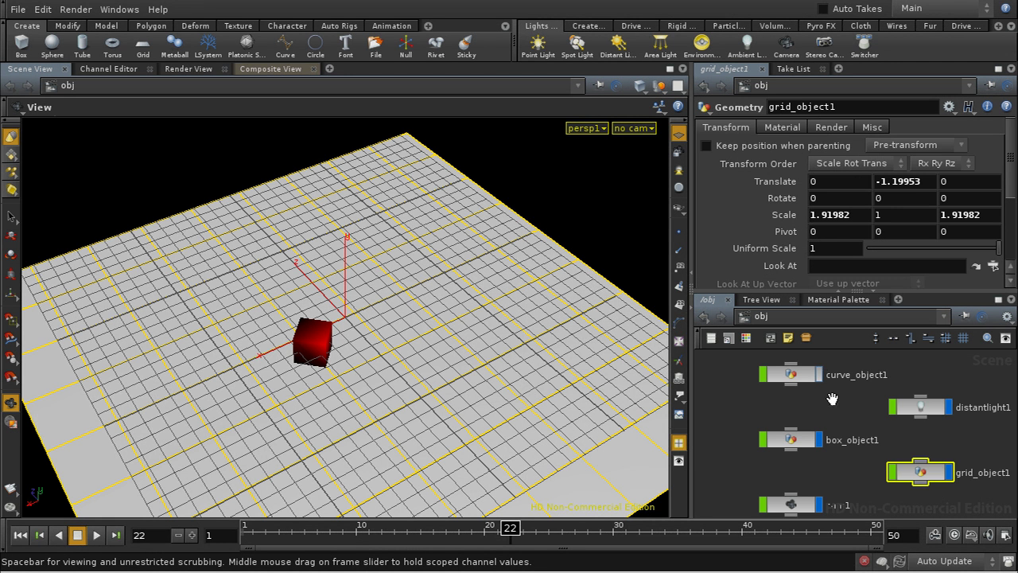
{"action": "middle_click_drag", "start_coordinate": [862, 487], "coordinate": [835, 469]}
{"action": "left_click", "coordinate": [780, 460]}
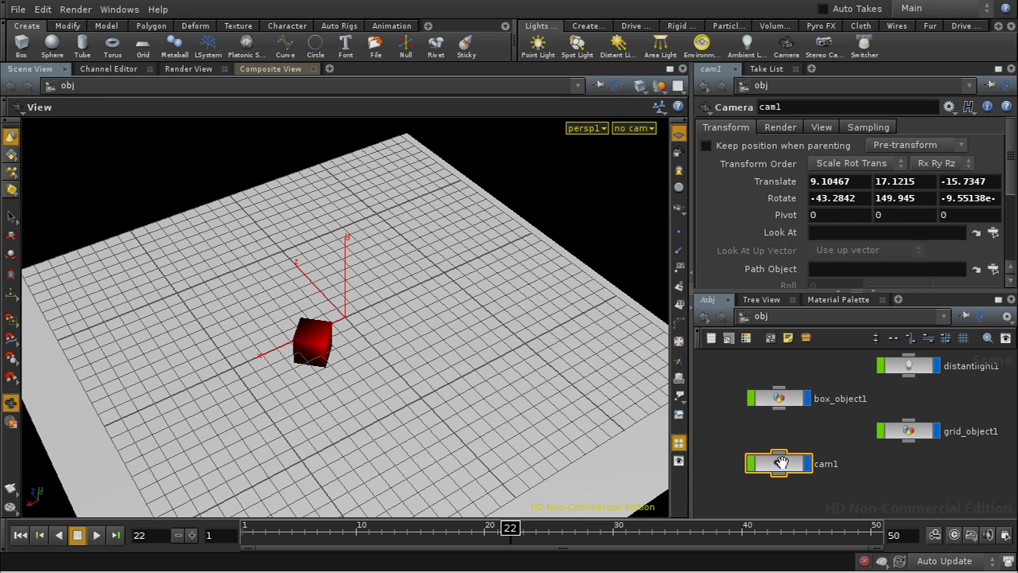
{"action": "left_click", "coordinate": [859, 127]}
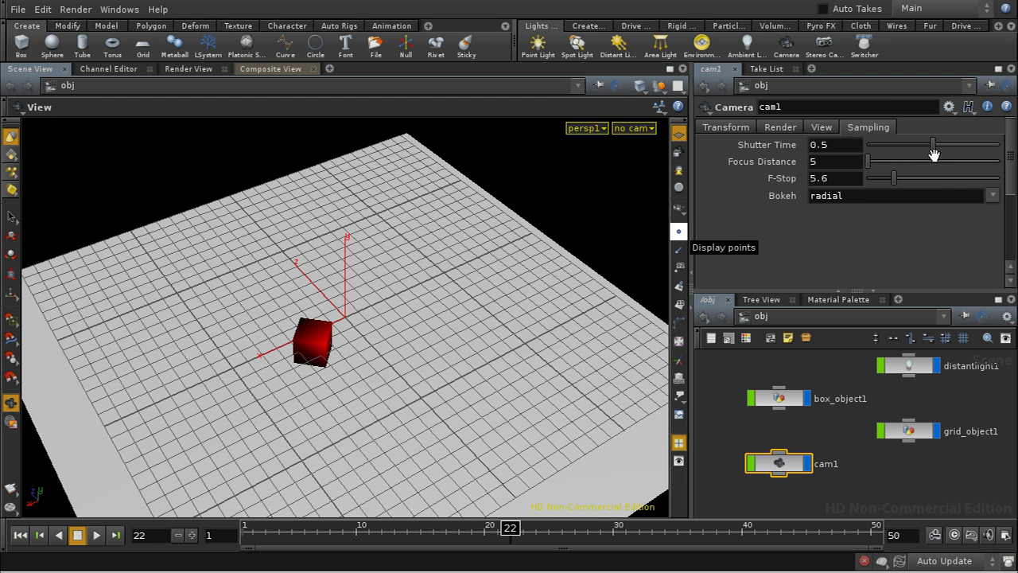
{"action": "left_click_drag", "start_coordinate": [935, 145], "coordinate": [1009, 151]}
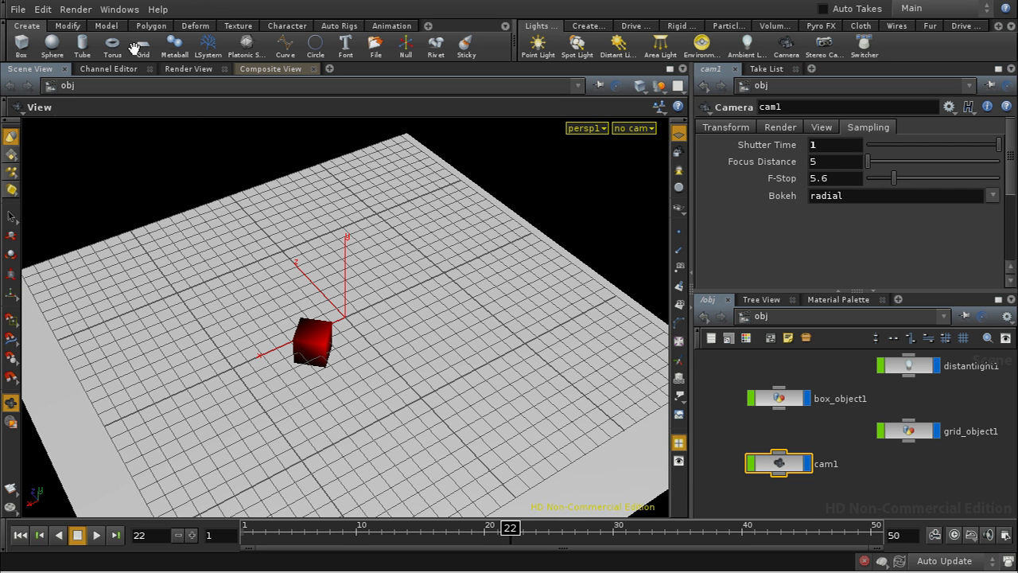
{"action": "left_click", "coordinate": [82, 9]}
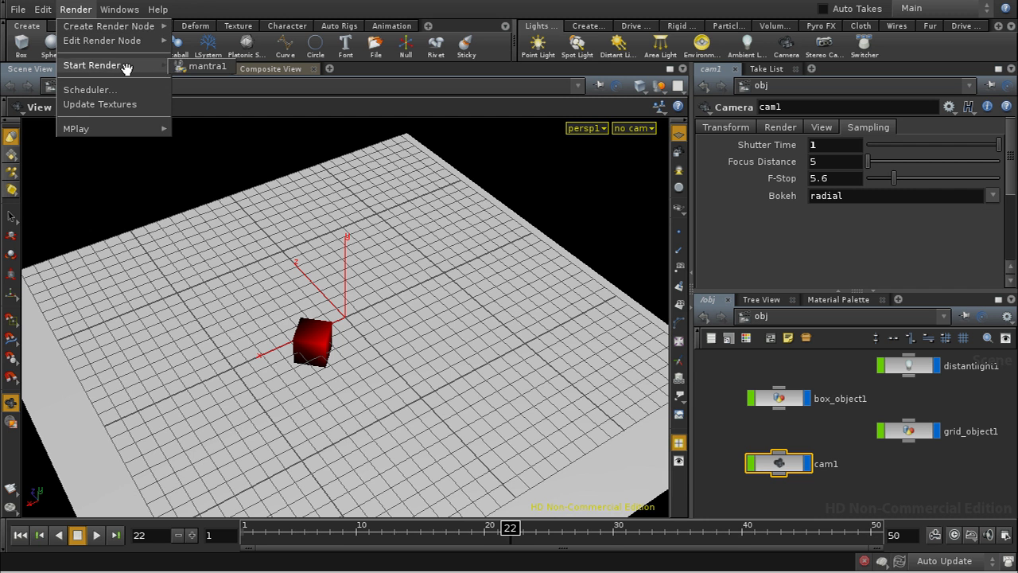
Step: Render with Shutter Time 1 to see heavier blur, then lower cam1's Shutter Time to 0.108
{"action": "left_click", "coordinate": [316, 421]}
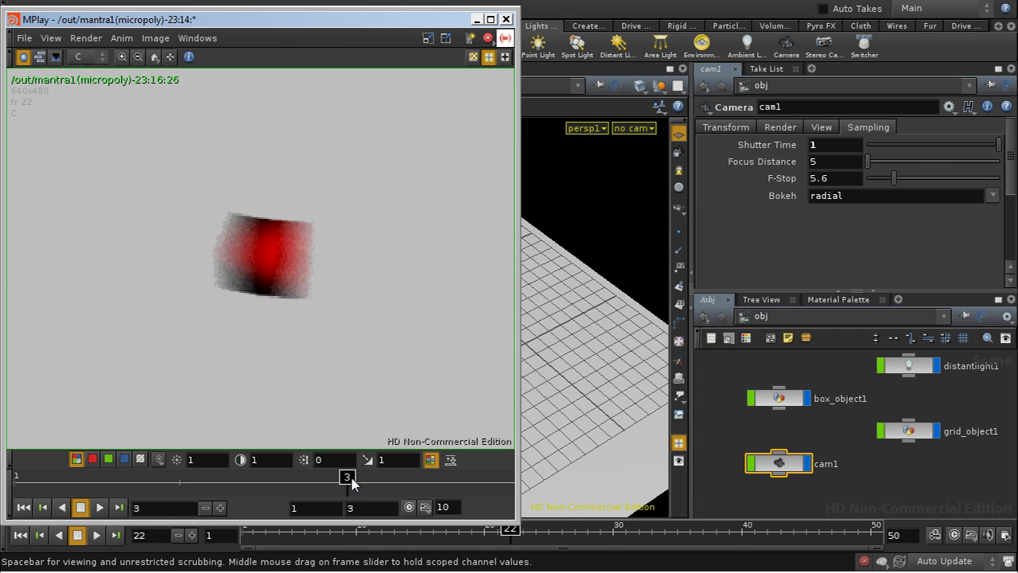
{"action": "mouse_move", "coordinate": [351, 484]}
{"action": "left_mouse_down"}
{"action": "mouse_move", "coordinate": [194, 484]}
{"action": "mouse_move", "coordinate": [325, 485]}
{"action": "mouse_move", "coordinate": [172, 509]}
{"action": "mouse_move", "coordinate": [313, 499]}
{"action": "mouse_move", "coordinate": [332, 473]}
{"action": "mouse_move", "coordinate": [319, 470]}
{"action": "mouse_move", "coordinate": [331, 481]}
{"action": "left_mouse_up"}
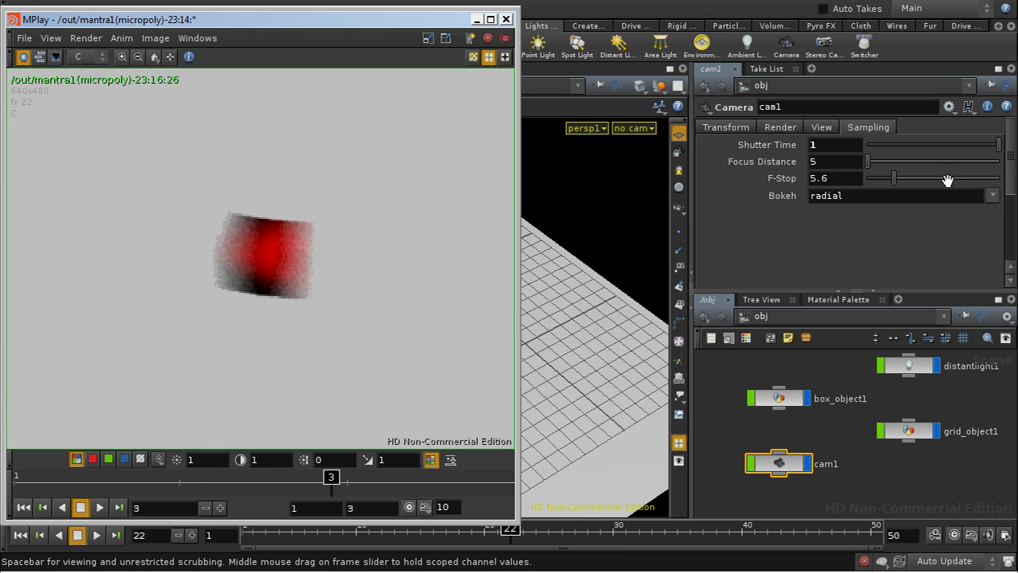
{"action": "left_click_drag", "start_coordinate": [1000, 145], "coordinate": [880, 151]}
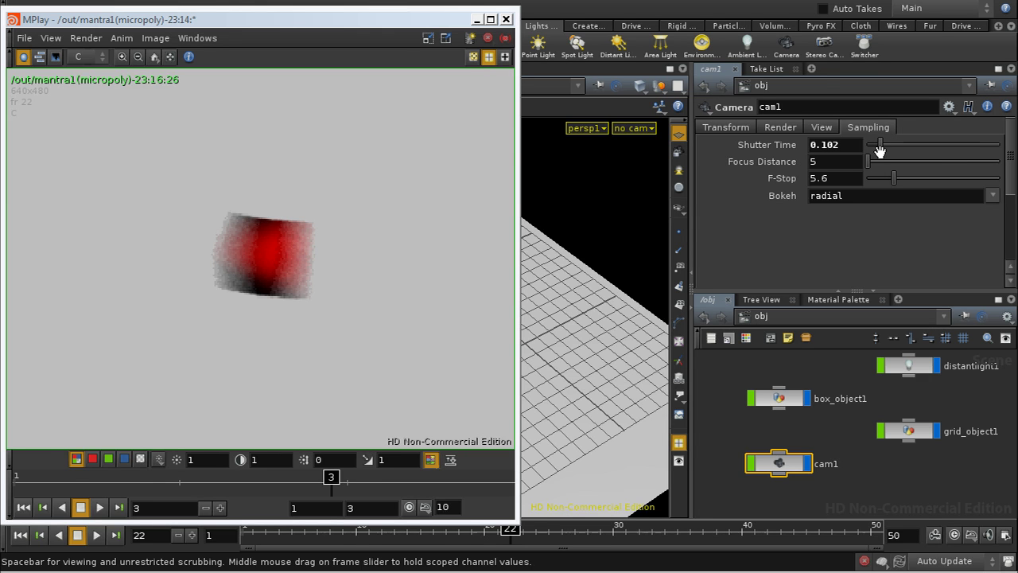
{"action": "left_click", "coordinate": [477, 21]}
Step: Re-render the frame through mantra1 with the 0.108 shutter time
{"action": "left_click", "coordinate": [80, 9]}
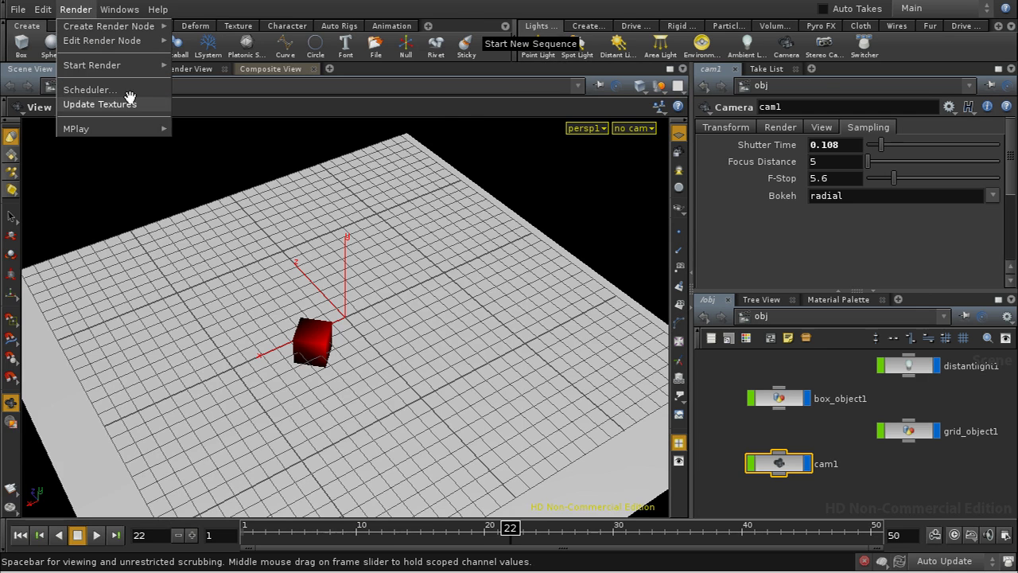
{"action": "left_click", "coordinate": [201, 66]}
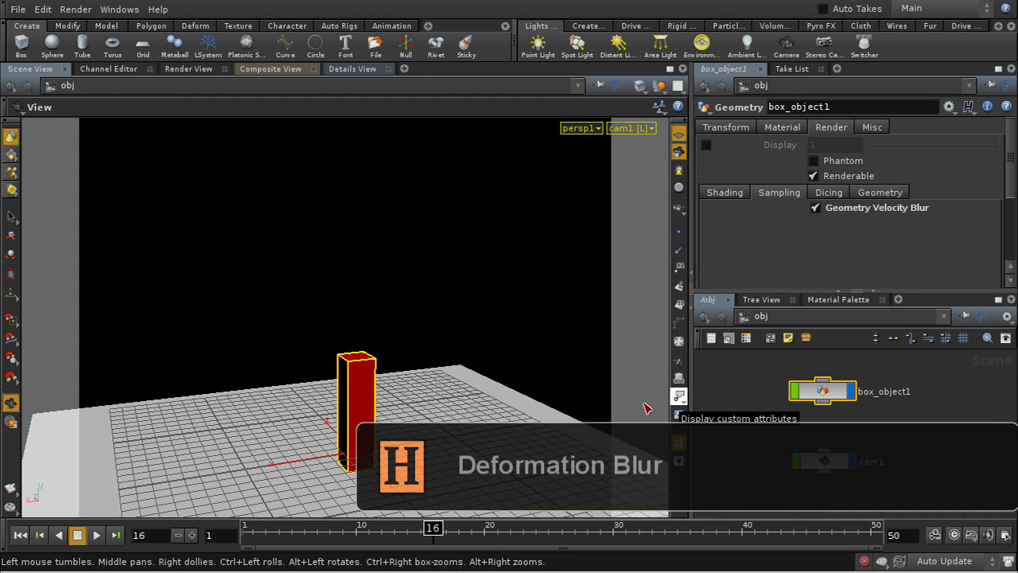
Step: Inspect box_object1's Transform parameters and inner nodes, then scrub its stretching animation to frame 21
{"action": "double_click", "coordinate": [825, 392]}
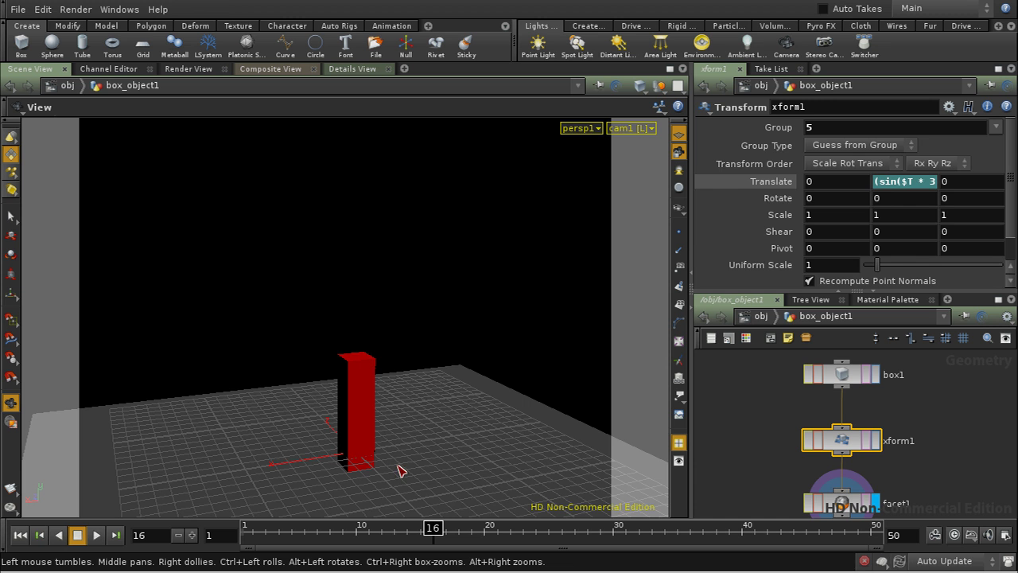
{"action": "left_click", "coordinate": [760, 317]}
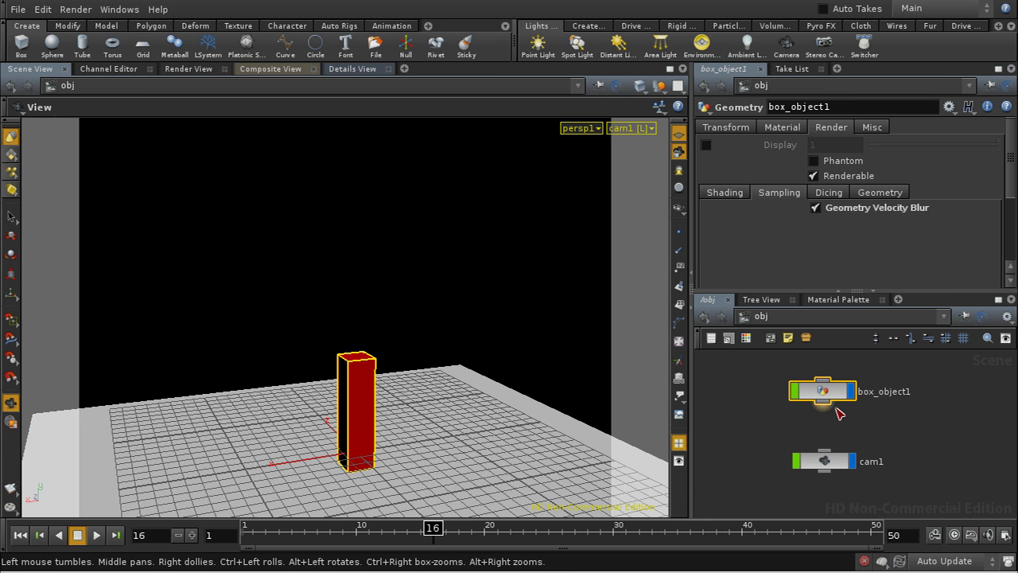
{"action": "left_click", "coordinate": [725, 129]}
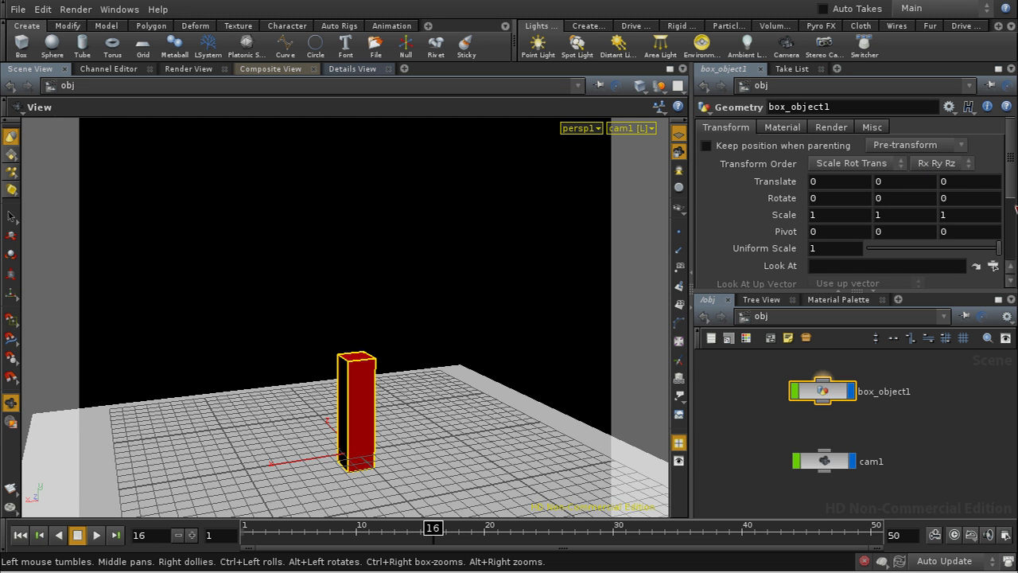
{"action": "scroll", "coordinate": [1011, 203], "scroll_direction": "down", "scroll_amount": 3}
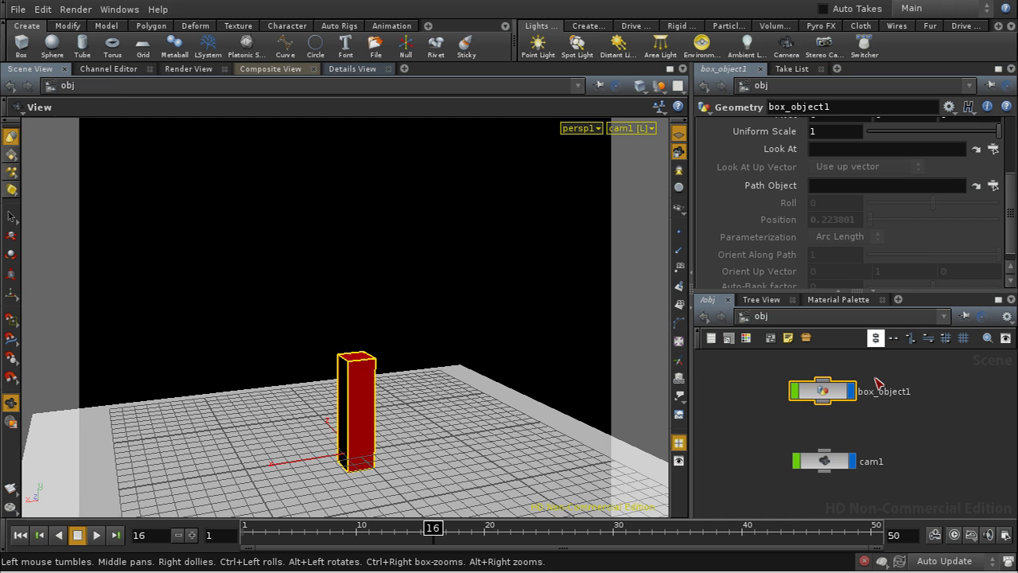
{"action": "double_click", "coordinate": [832, 395]}
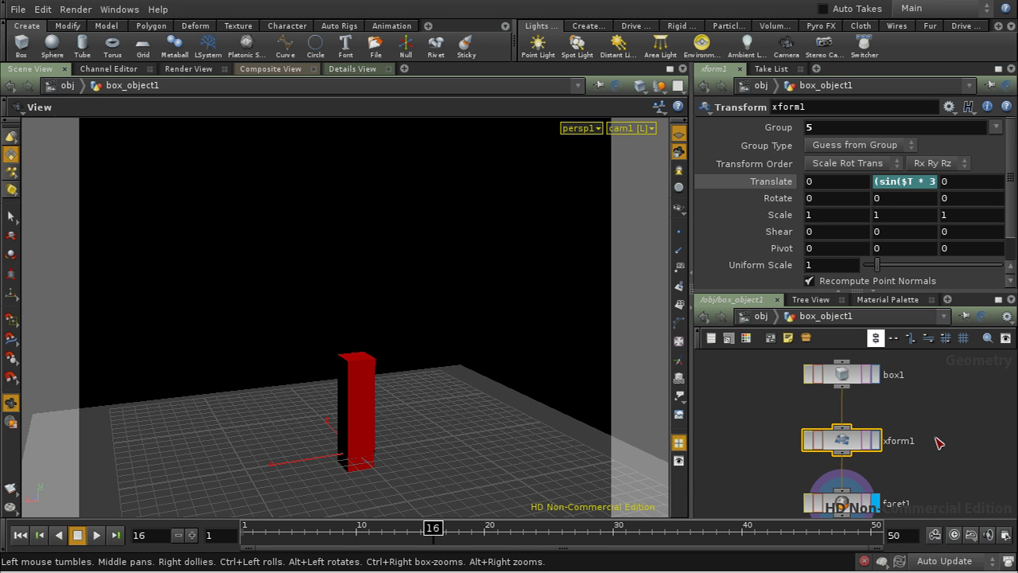
{"action": "middle_click_drag", "start_coordinate": [939, 473], "coordinate": [934, 448]}
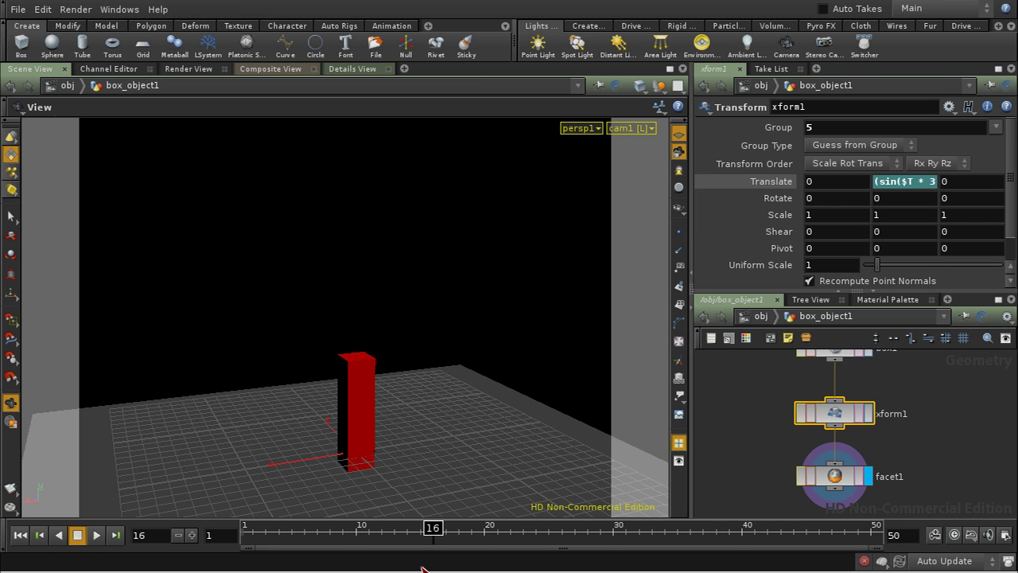
{"action": "left_click_drag", "start_coordinate": [433, 532], "coordinate": [497, 554]}
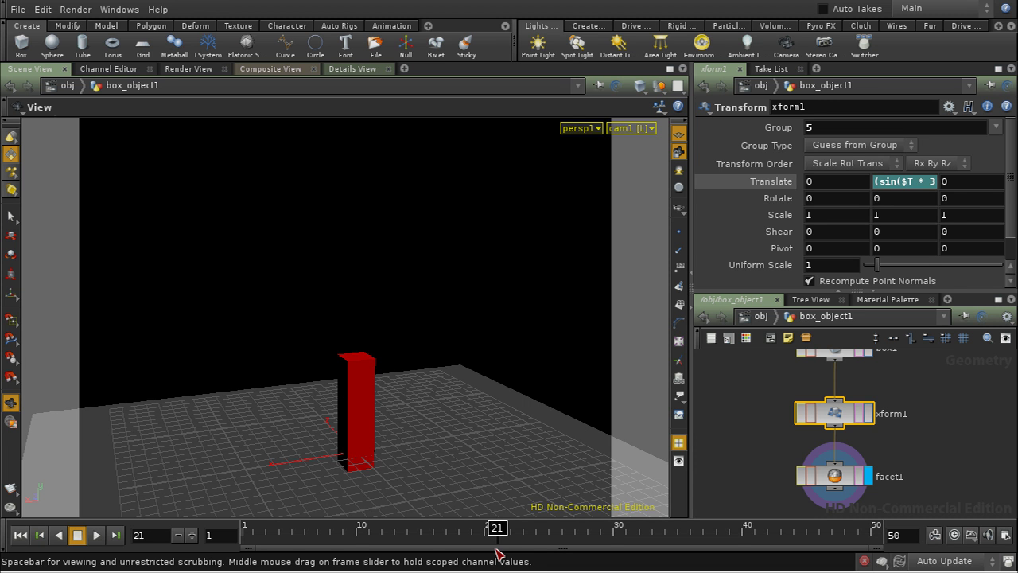
Step: Render frame 21 of the tall red box with mantra1, check it's unblurred, and close MPlay
{"action": "left_click", "coordinate": [82, 16]}
{"action": "mouse_move", "coordinate": [102, 64]}
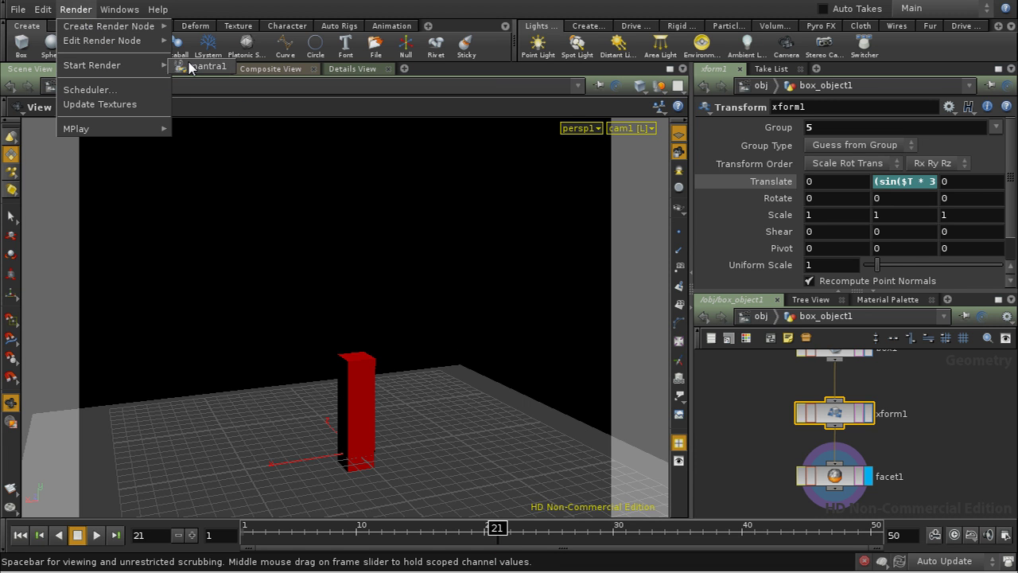
{"action": "left_click", "coordinate": [199, 67]}
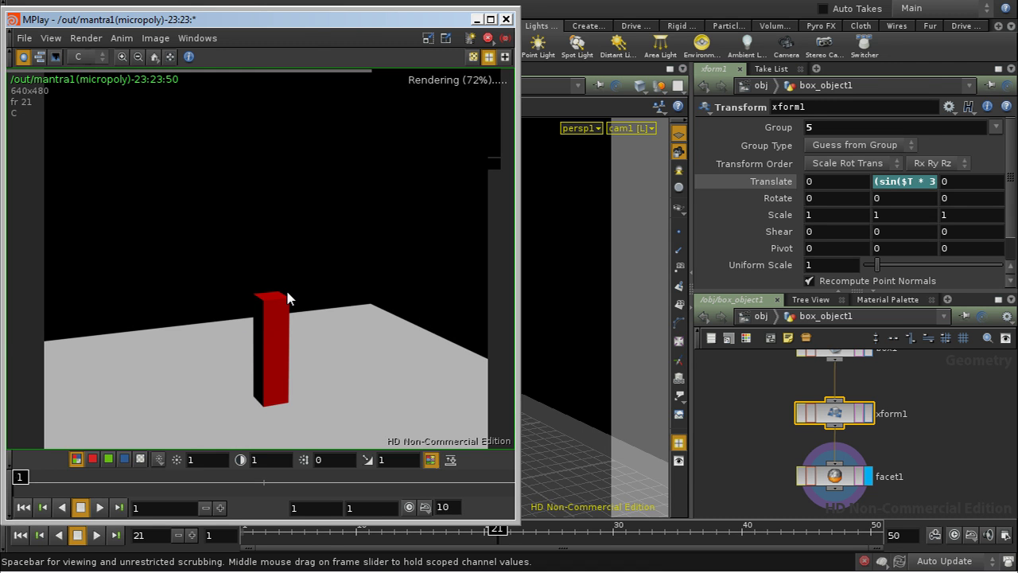
{"action": "left_click", "coordinate": [476, 19]}
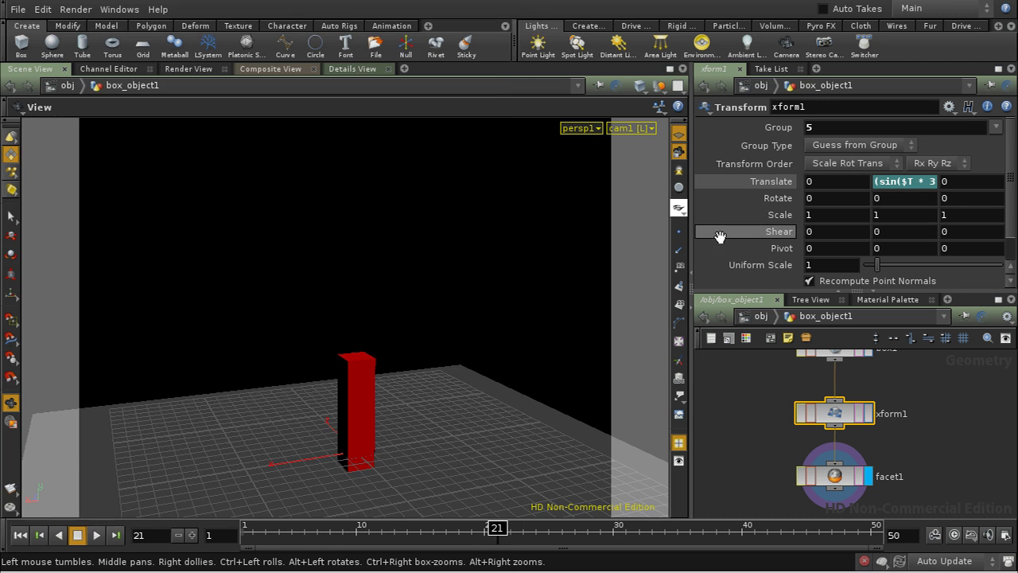
{"action": "left_click", "coordinate": [761, 316]}
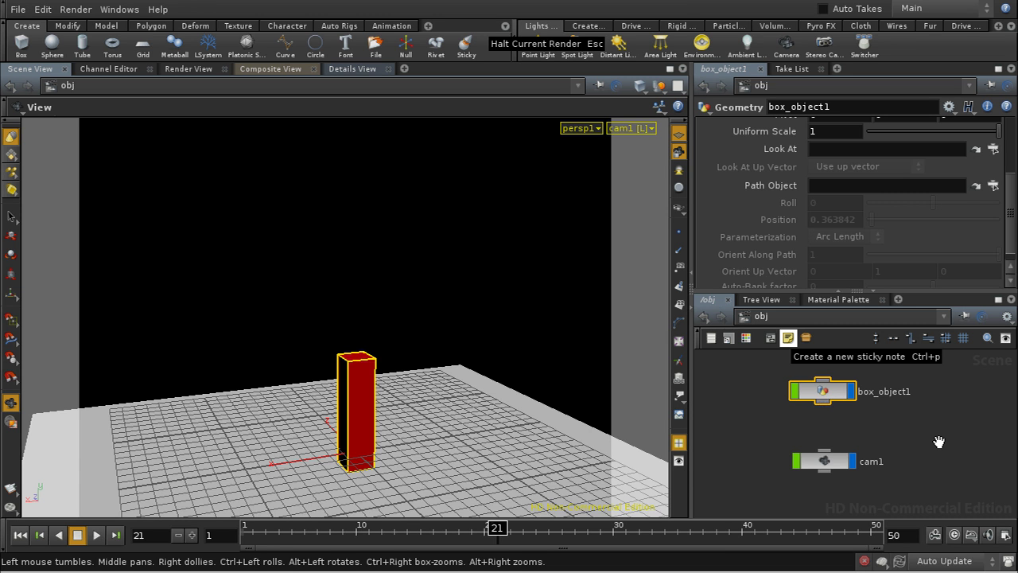
{"action": "key", "text": "h"}
{"action": "double_click", "coordinate": [843, 408]}
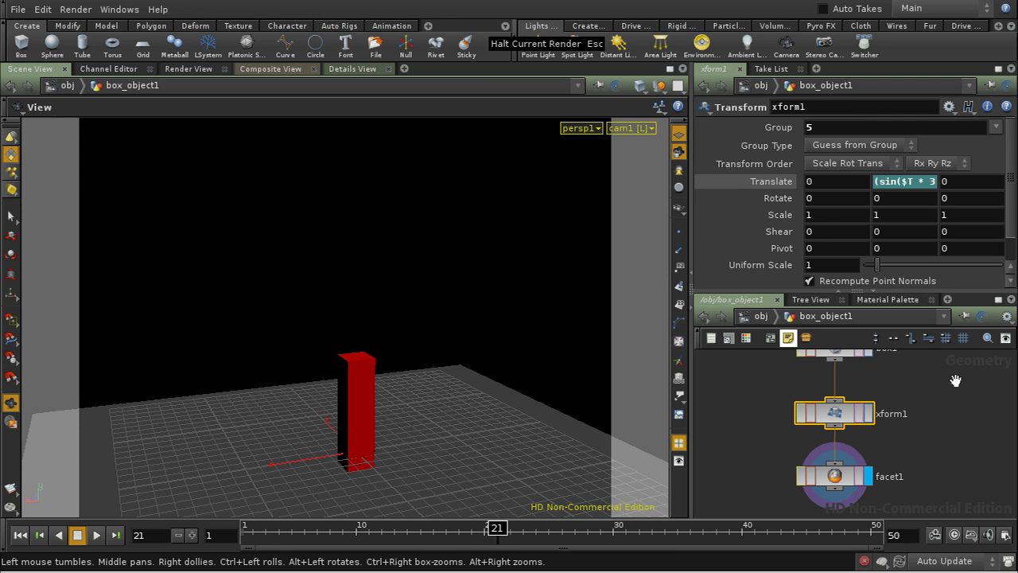
{"action": "key", "text": "u"}
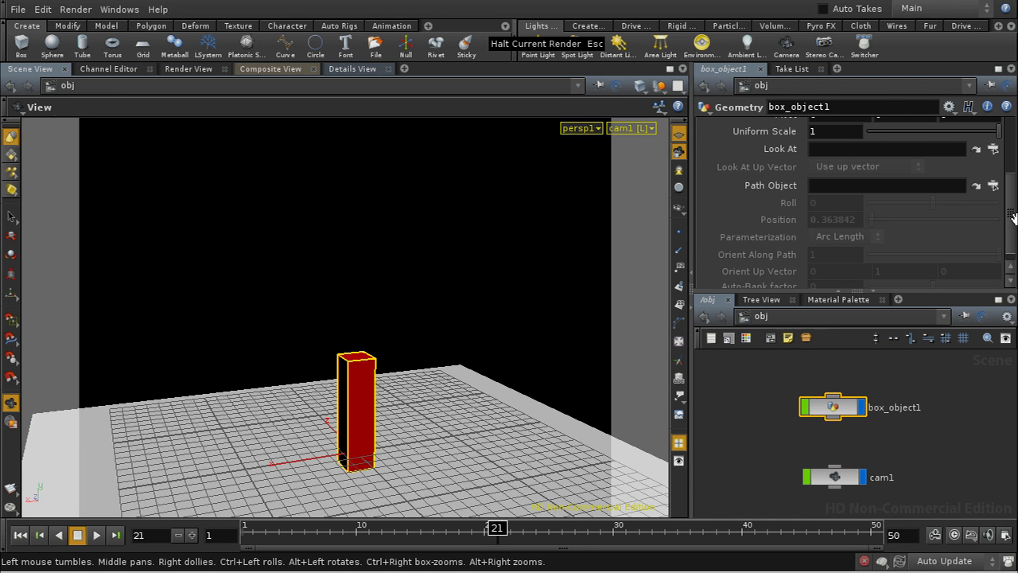
{"action": "left_click_drag", "start_coordinate": [1012, 215], "coordinate": [1004, 153]}
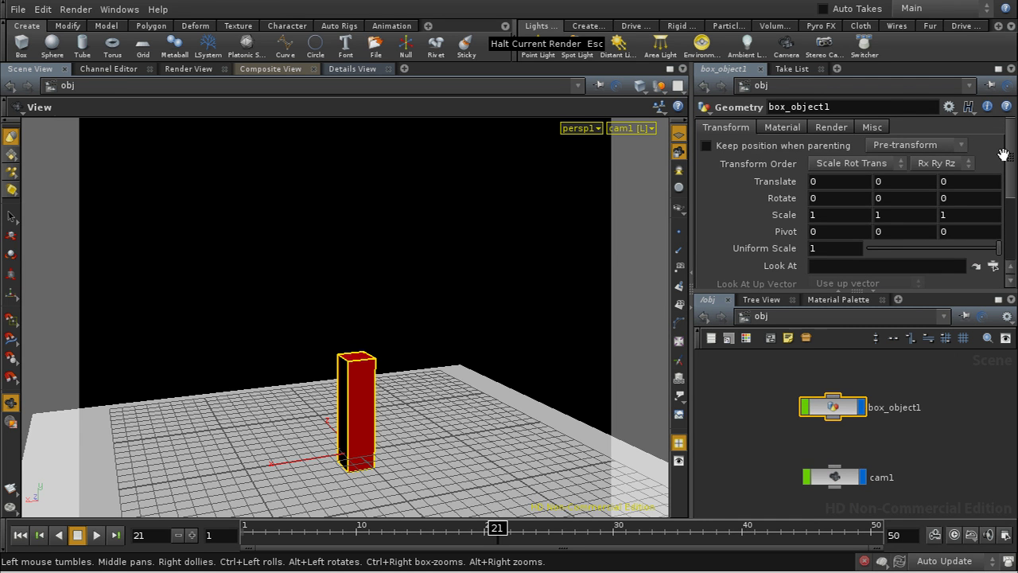
{"action": "left_click", "coordinate": [831, 128]}
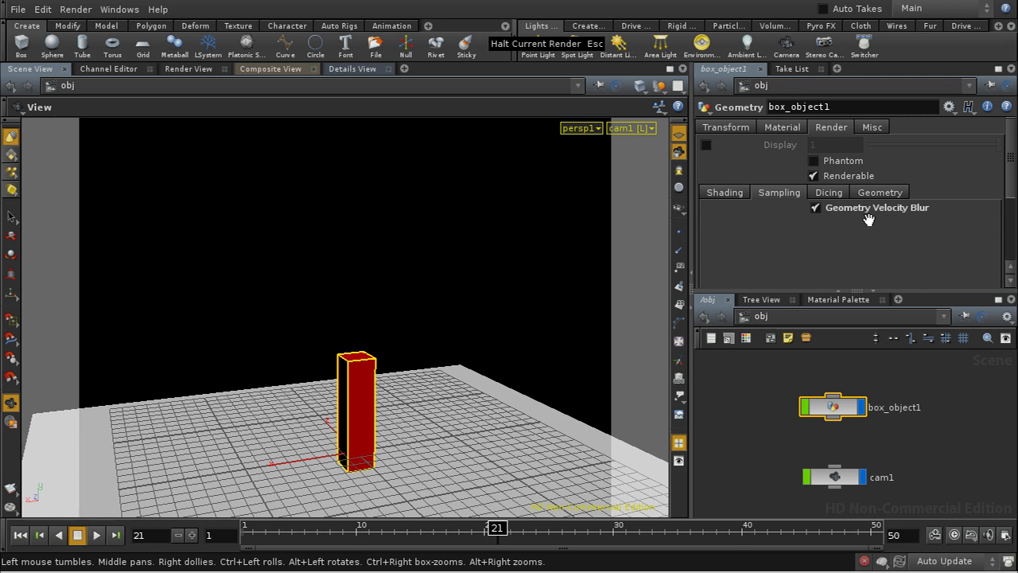
{"action": "left_click", "coordinate": [815, 208]}
{"action": "left_click", "coordinate": [814, 208]}
{"action": "left_click", "coordinate": [911, 337]}
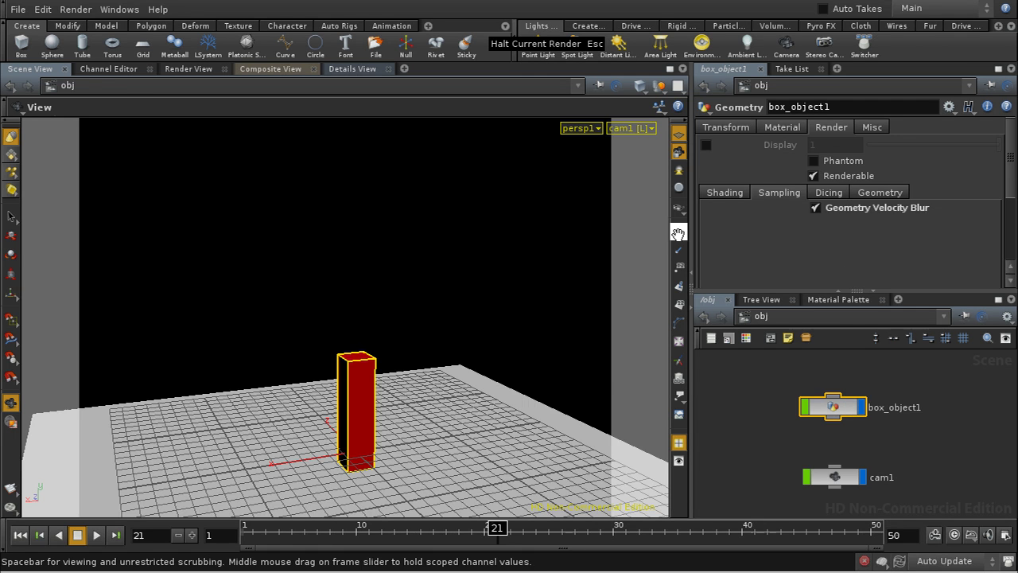
Step: Inside box_object1, select facet1 and view its point attributes in the Details View
{"action": "double_click", "coordinate": [837, 400]}
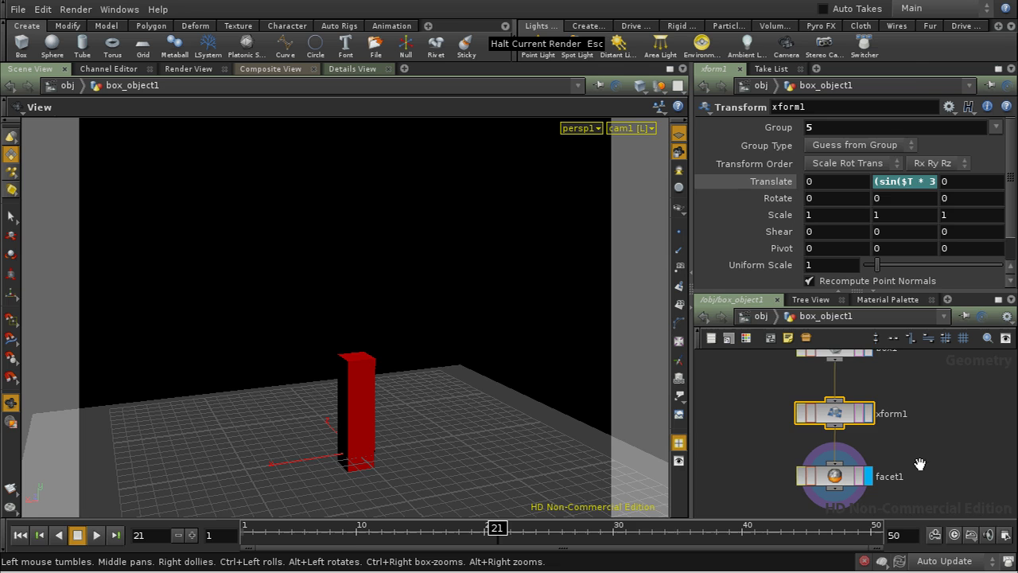
{"action": "left_click", "coordinate": [858, 461]}
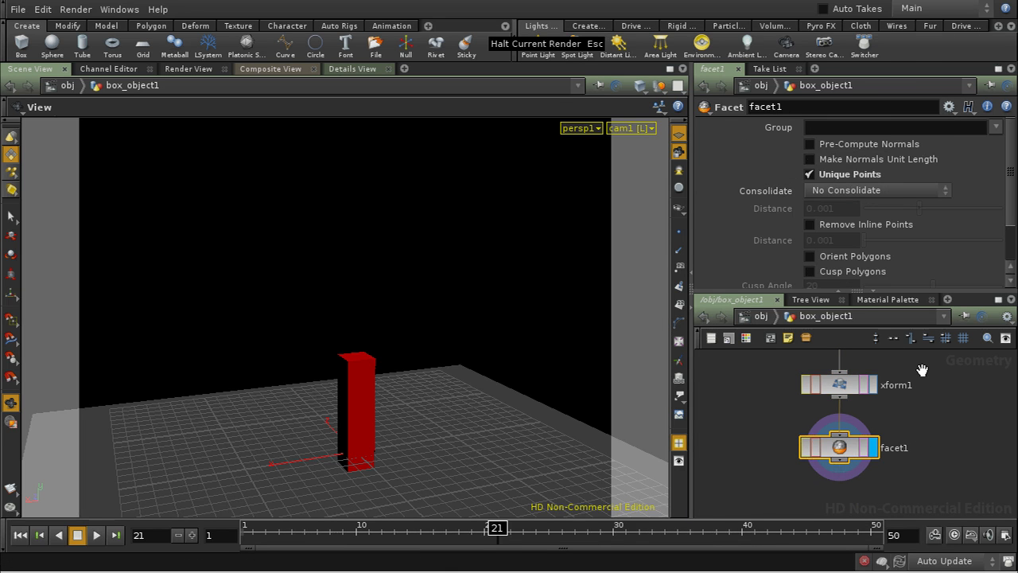
{"action": "left_click", "coordinate": [356, 69]}
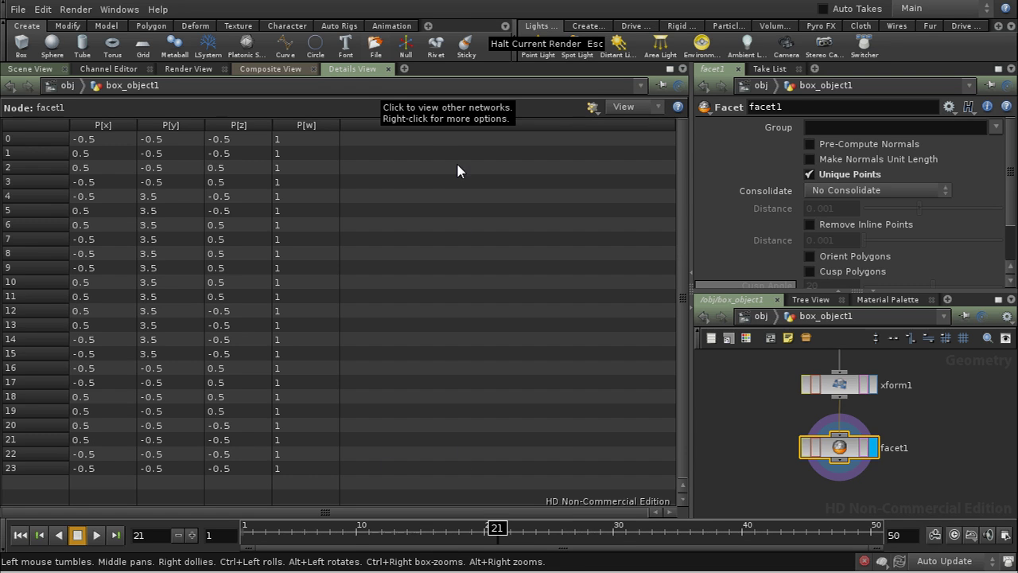
{"action": "mouse_move", "coordinate": [951, 441]}
{"action": "middle_mouse_down"}
{"action": "mouse_move", "coordinate": [966, 425]}
{"action": "mouse_move", "coordinate": [961, 435]}
{"action": "middle_mouse_up"}
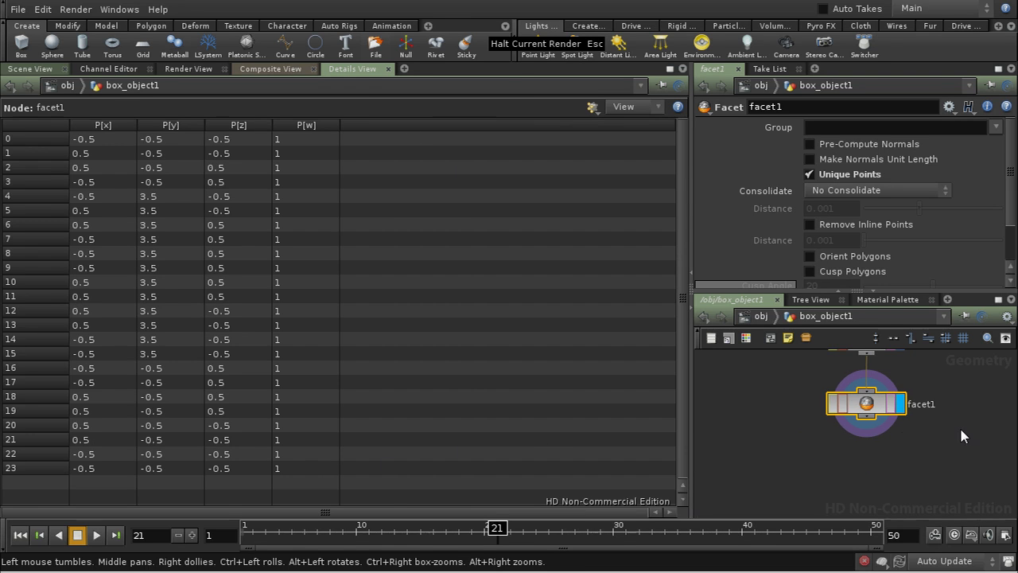
Step: Add a displayed trail1 node below facet1 with Result Type set to Compute Velocity
{"action": "key", "text": "Tab"}
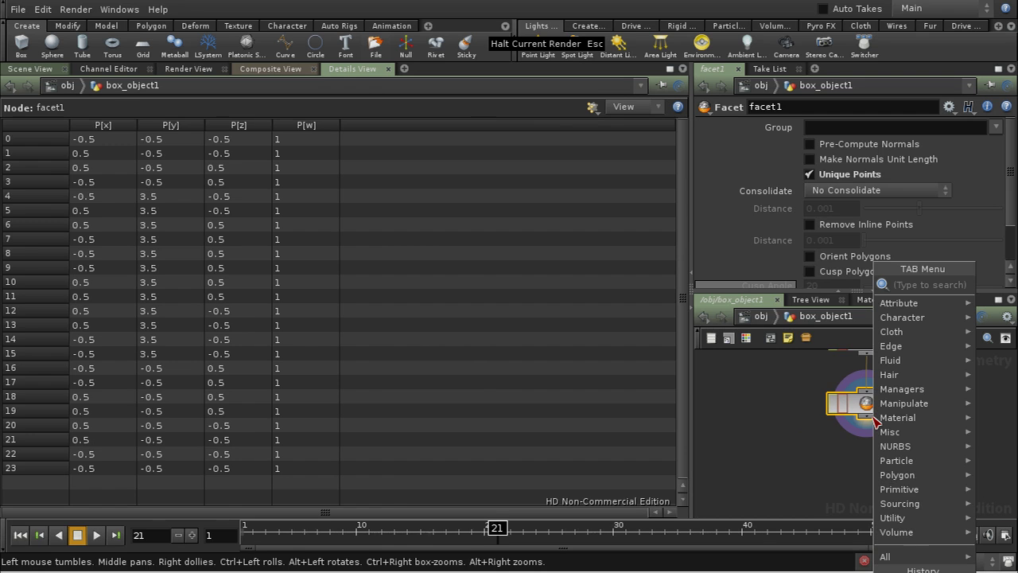
{"action": "type", "text": "tr"}
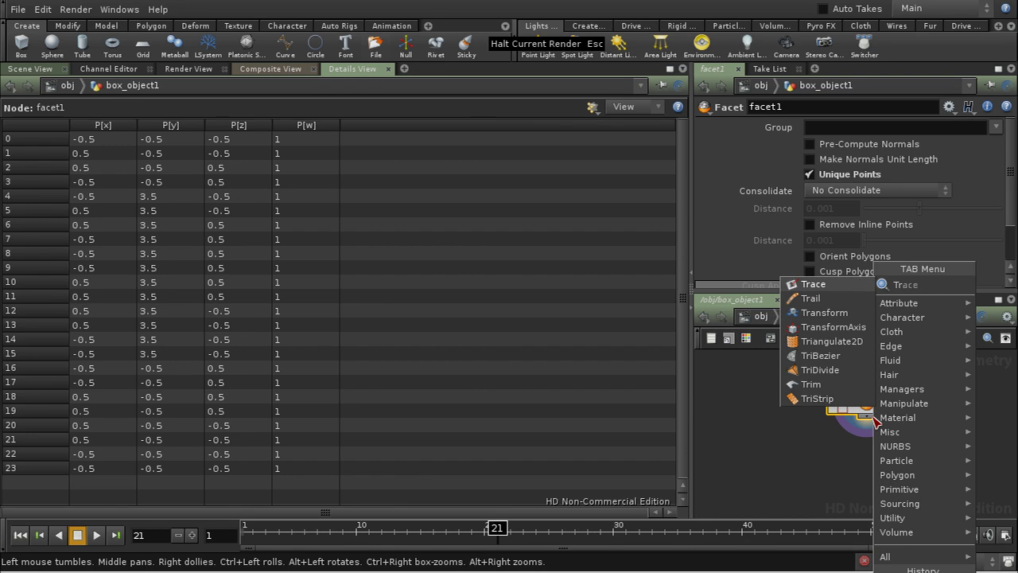
{"action": "left_click", "coordinate": [859, 306]}
{"action": "left_click", "coordinate": [904, 469]}
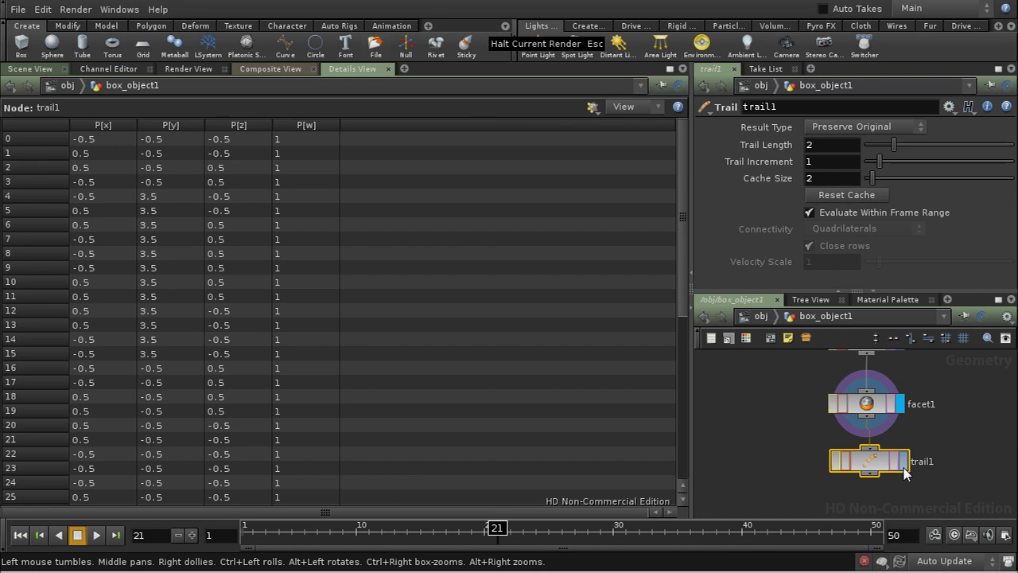
{"action": "left_click", "coordinate": [904, 463]}
{"action": "left_click", "coordinate": [890, 131]}
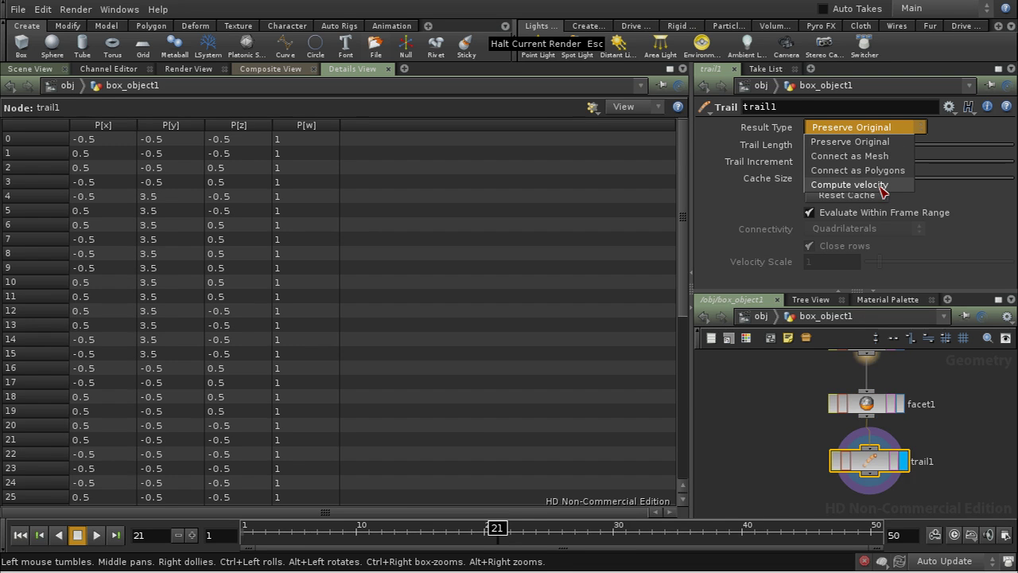
{"action": "left_click", "coordinate": [850, 184]}
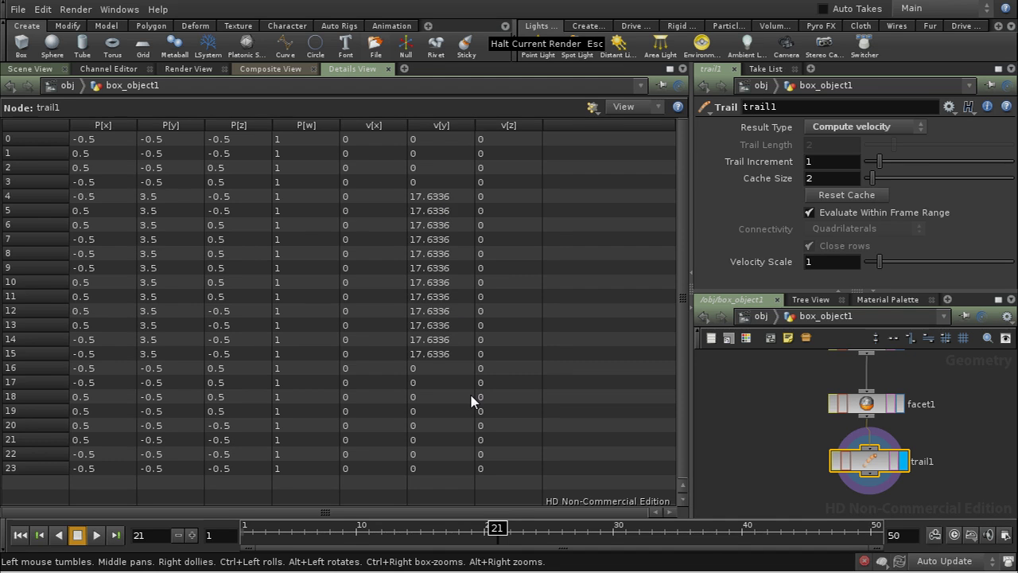
Step: From the object level, render the animated red box with mantra1
{"action": "left_click", "coordinate": [761, 317]}
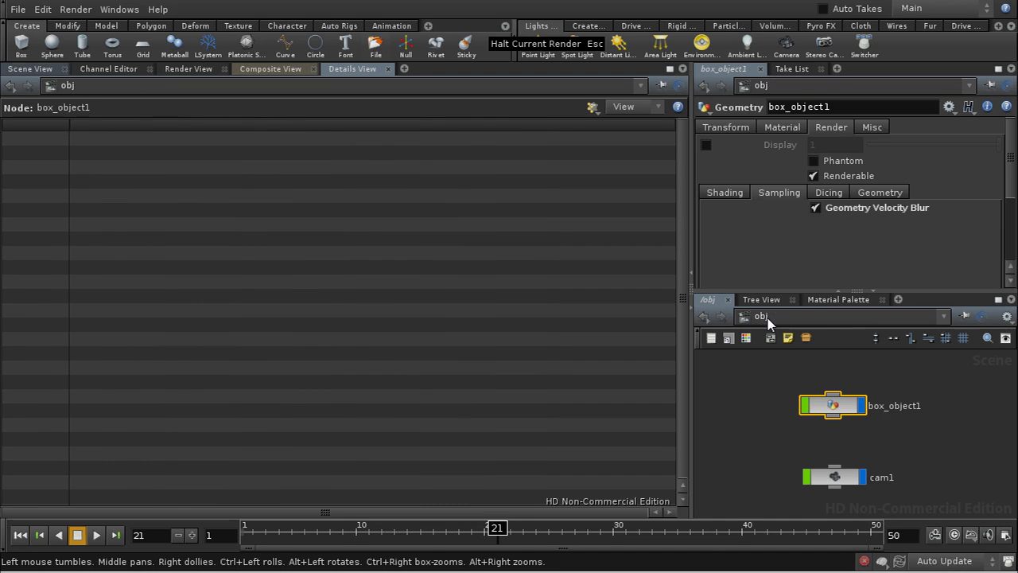
{"action": "left_click", "coordinate": [75, 9]}
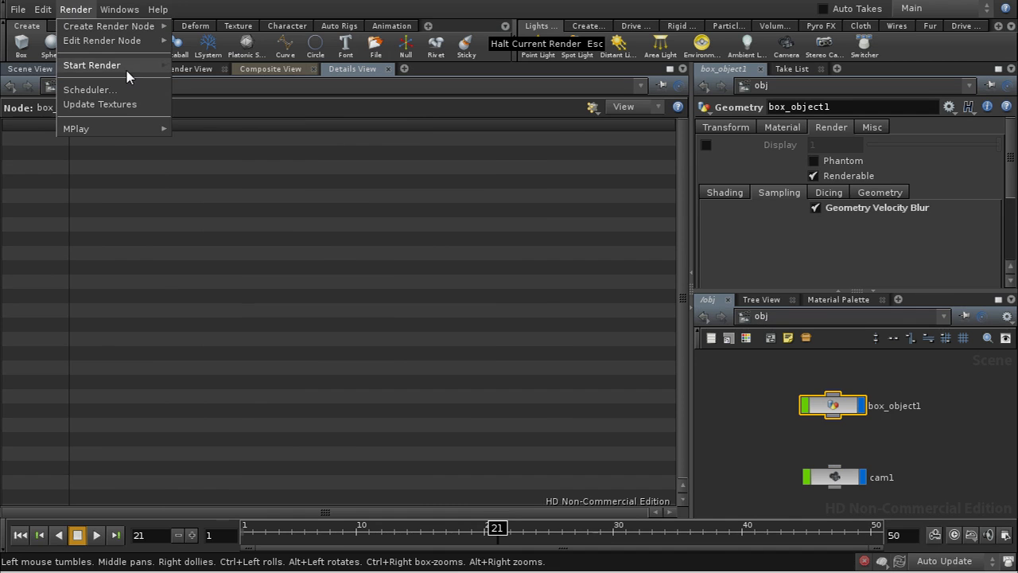
{"action": "mouse_move", "coordinate": [127, 67]}
{"action": "left_click", "coordinate": [195, 70]}
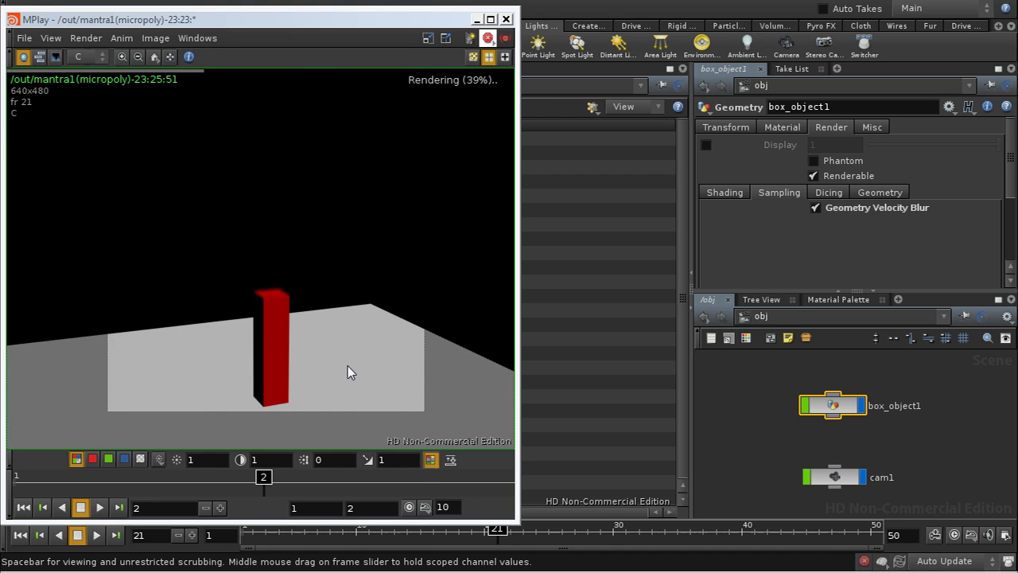
Step: Zoom into the blurred red box render in MPlay, staying at the obj network
{"action": "scroll", "coordinate": [347, 372], "scroll_direction": "up", "scroll_amount": 3}
{"action": "middle_click_drag", "start_coordinate": [314, 220], "coordinate": [480, 250]}
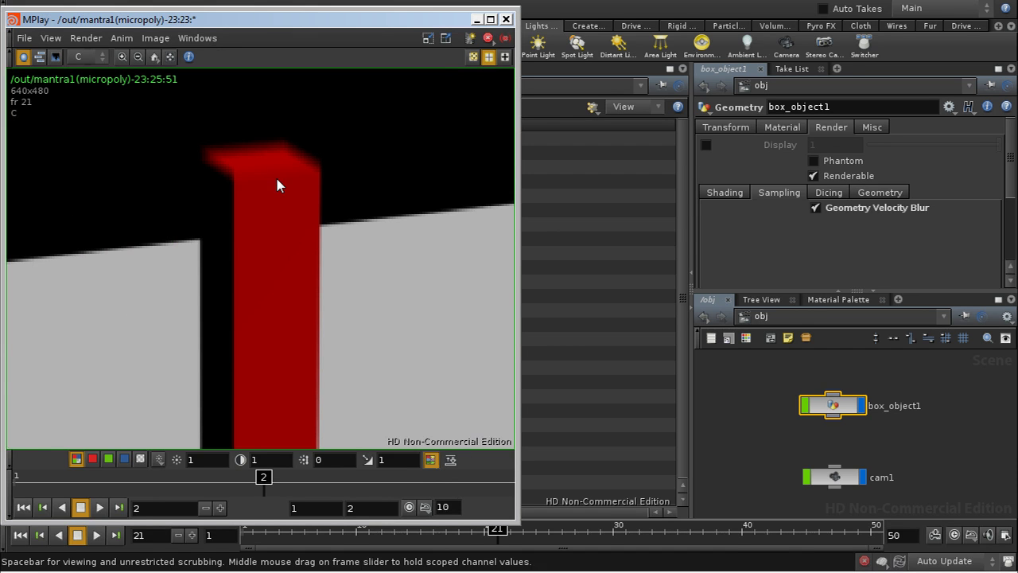
{"action": "left_click", "coordinate": [763, 316]}
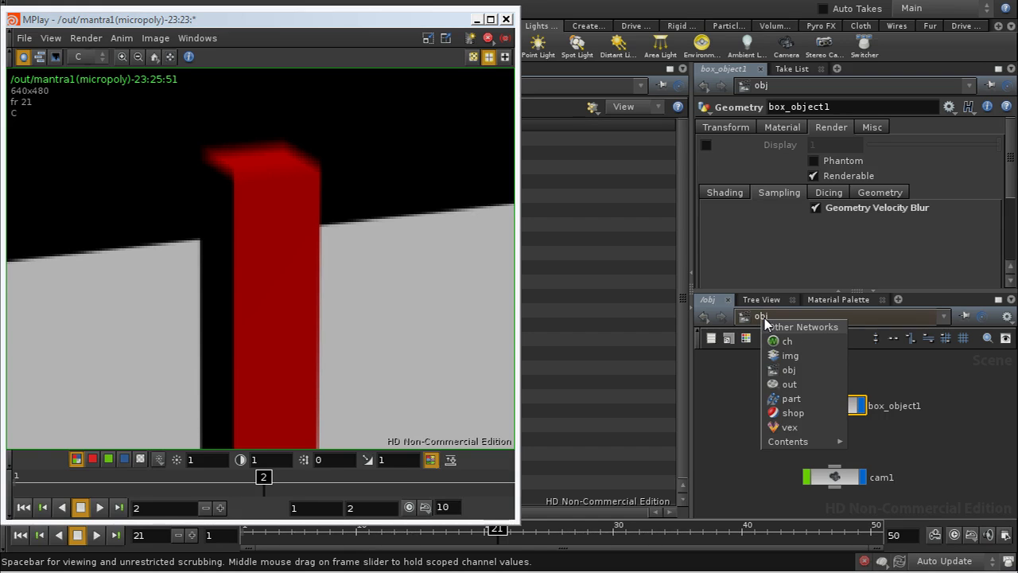
{"action": "left_click", "coordinate": [777, 372]}
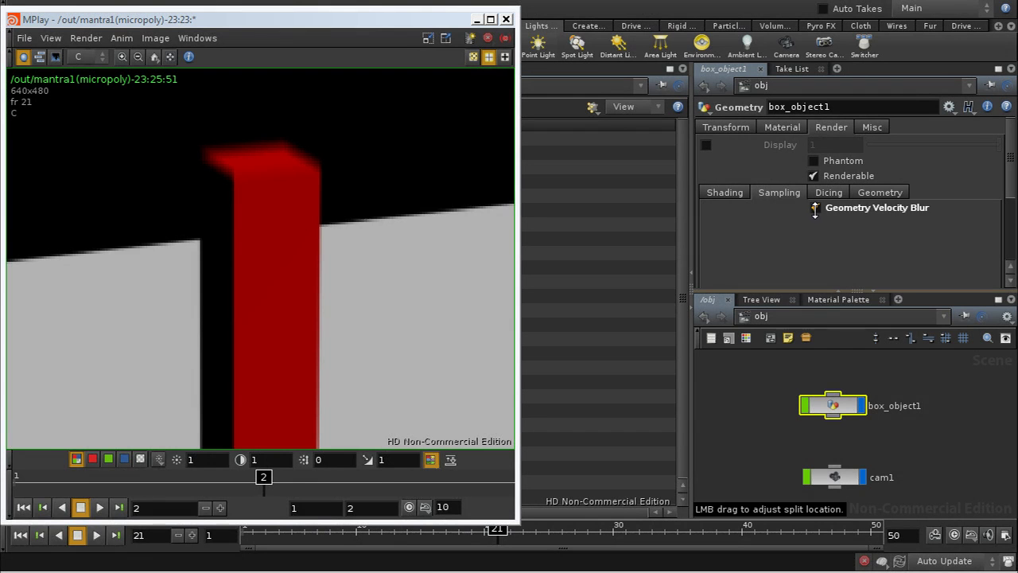
Step: Switch to the /out network and set mantra1's Geo Time Samples to 2
{"action": "left_click", "coordinate": [816, 325]}
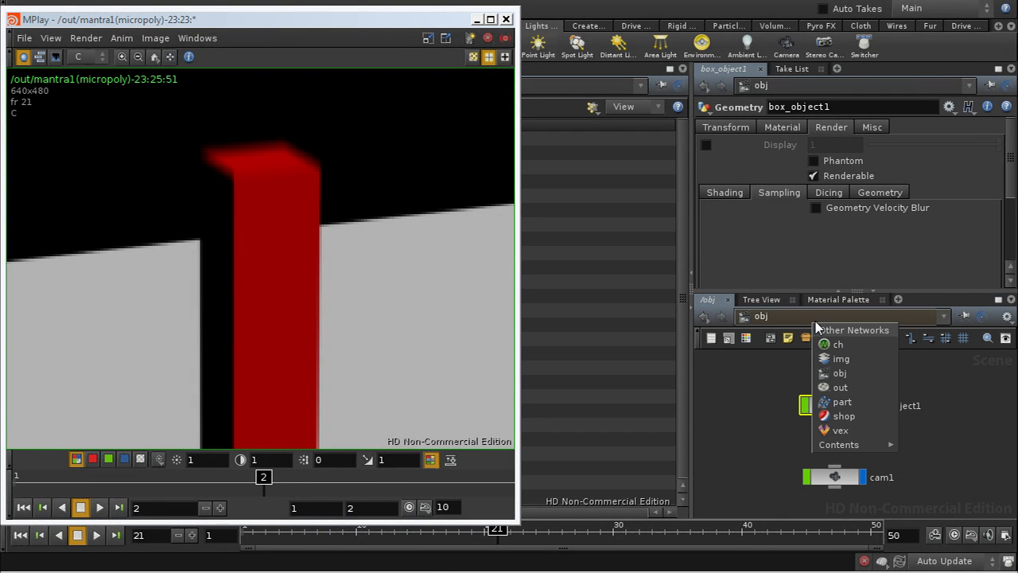
{"action": "left_click", "coordinate": [834, 389]}
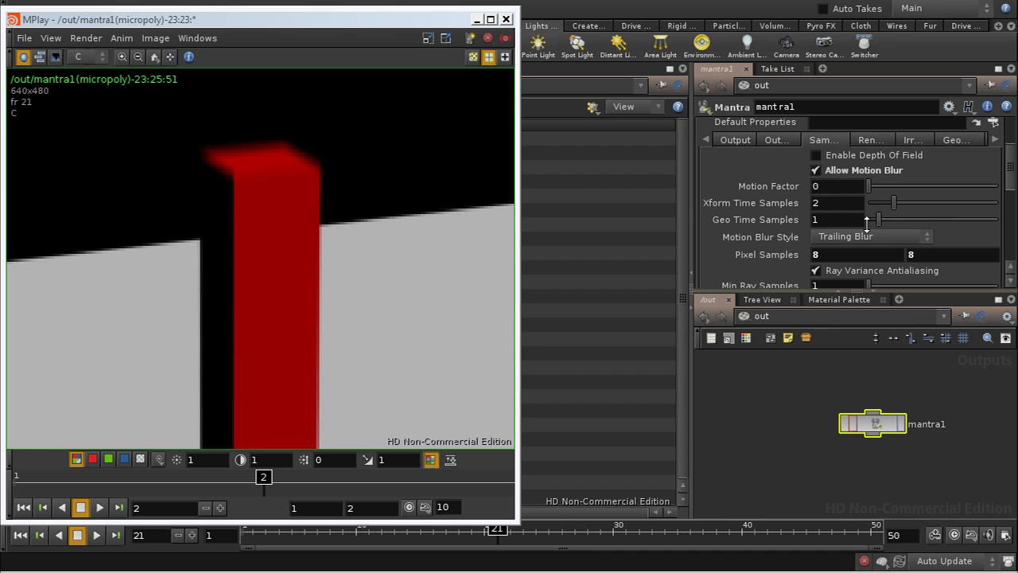
{"action": "left_click", "coordinate": [817, 220]}
{"action": "type", "text": "2"}
{"action": "left_click_drag", "start_coordinate": [879, 220], "coordinate": [895, 220]}
Step: Reposition the render viewer and start another mantra1 render of the red box
{"action": "left_click_drag", "start_coordinate": [326, 19], "coordinate": [350, 47]}
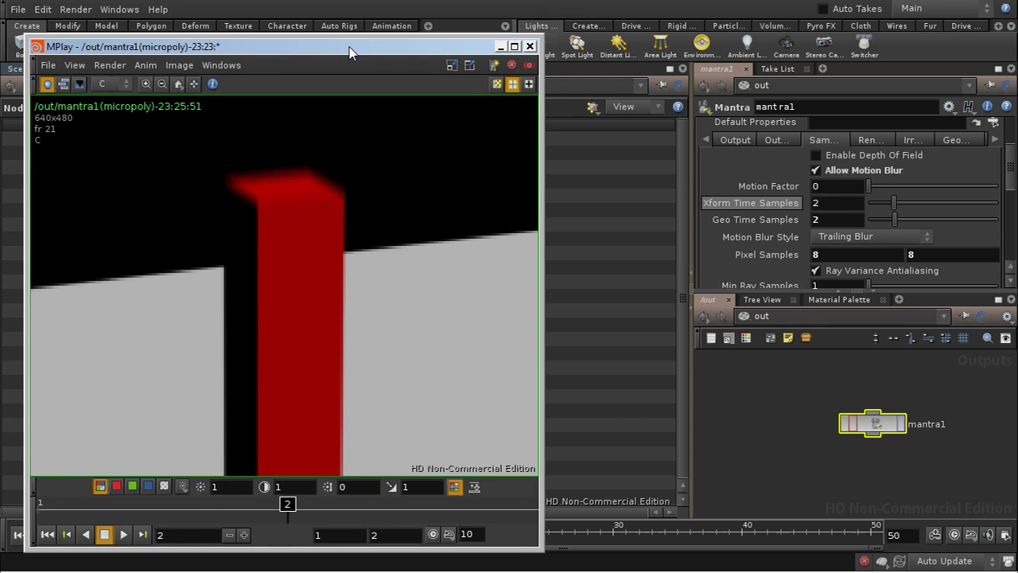
{"action": "left_click", "coordinate": [63, 16]}
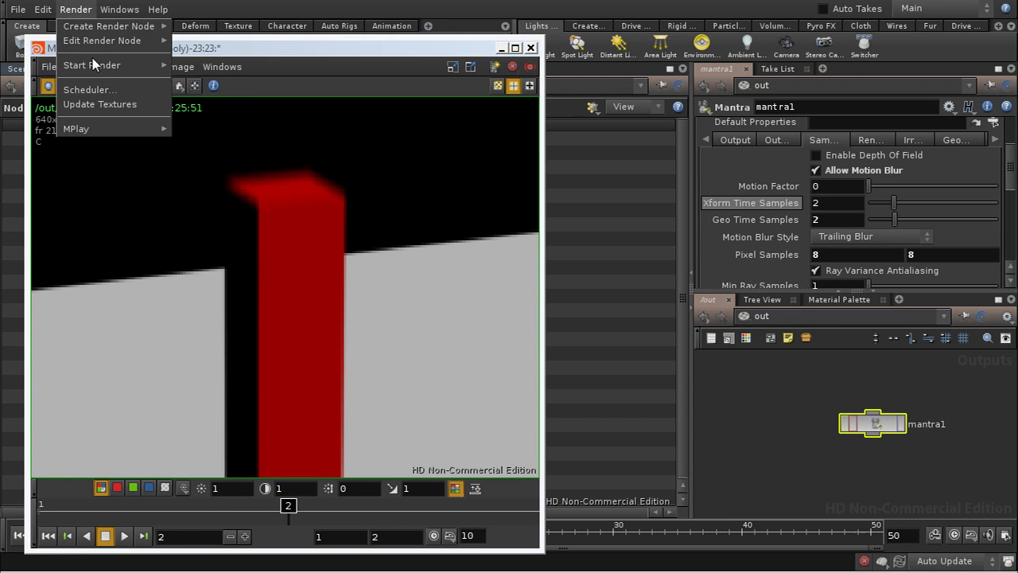
{"action": "mouse_move", "coordinate": [92, 65]}
{"action": "left_click", "coordinate": [209, 66]}
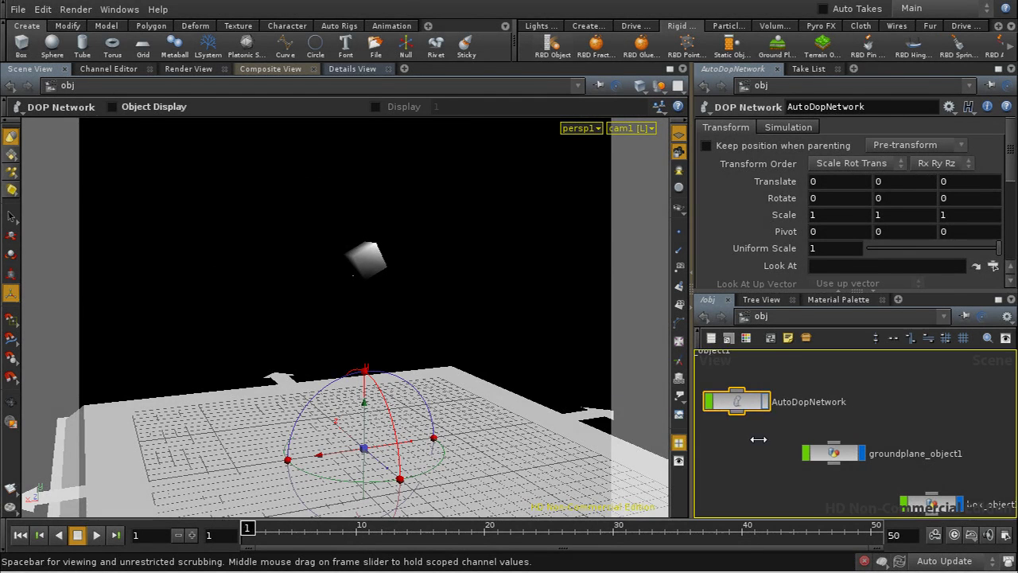
Step: Rearrange the network around AutoDopNetwork and scrub the timeline to preview the cube falling
{"action": "middle_click_drag", "start_coordinate": [758, 439], "coordinate": [864, 455]}
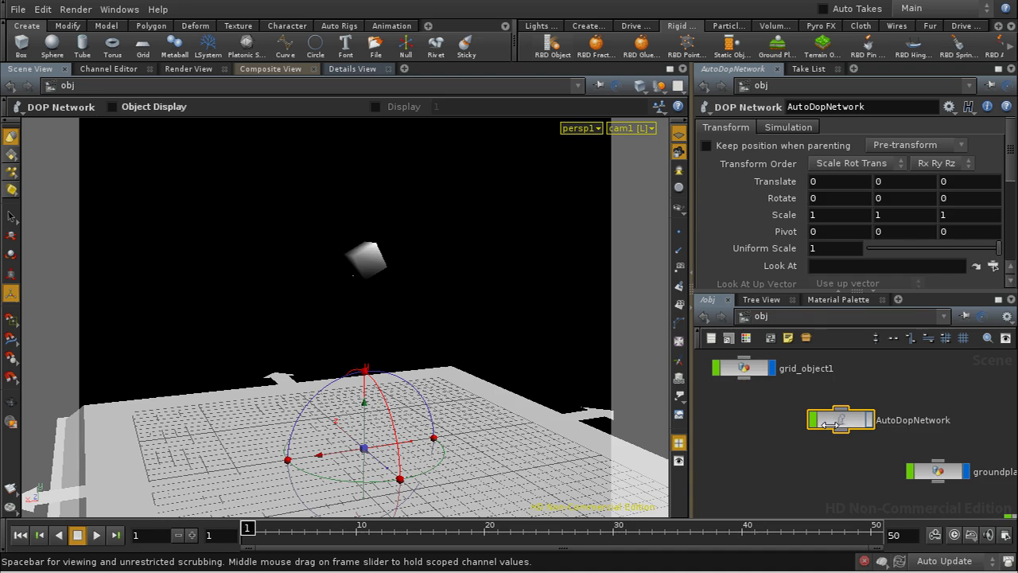
{"action": "left_click_drag", "start_coordinate": [830, 424], "coordinate": [871, 422]}
{"action": "middle_click_drag", "start_coordinate": [840, 446], "coordinate": [794, 464]}
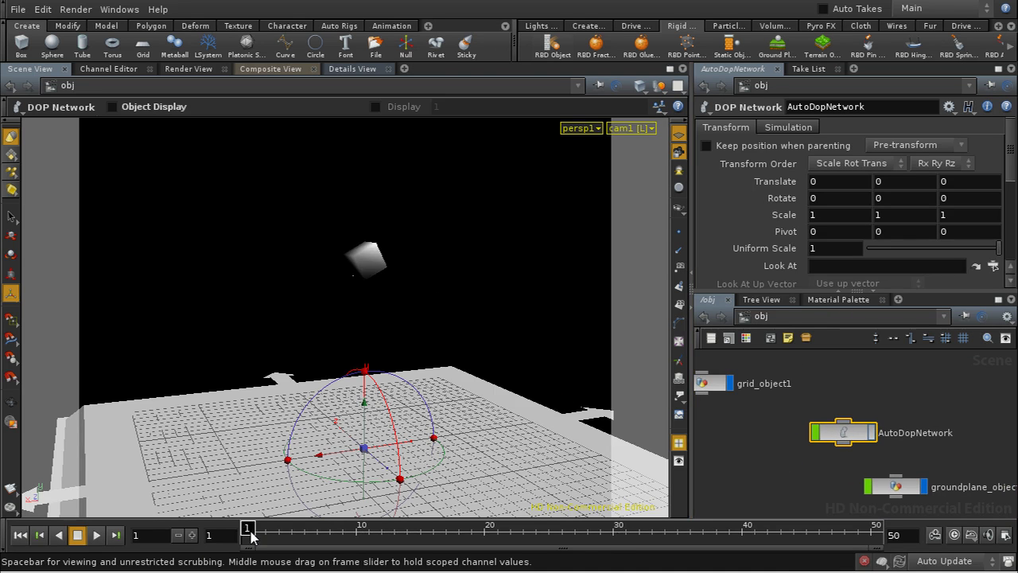
{"action": "left_click_drag", "start_coordinate": [251, 537], "coordinate": [189, 548]}
{"action": "middle_click_drag", "start_coordinate": [796, 472], "coordinate": [763, 446]}
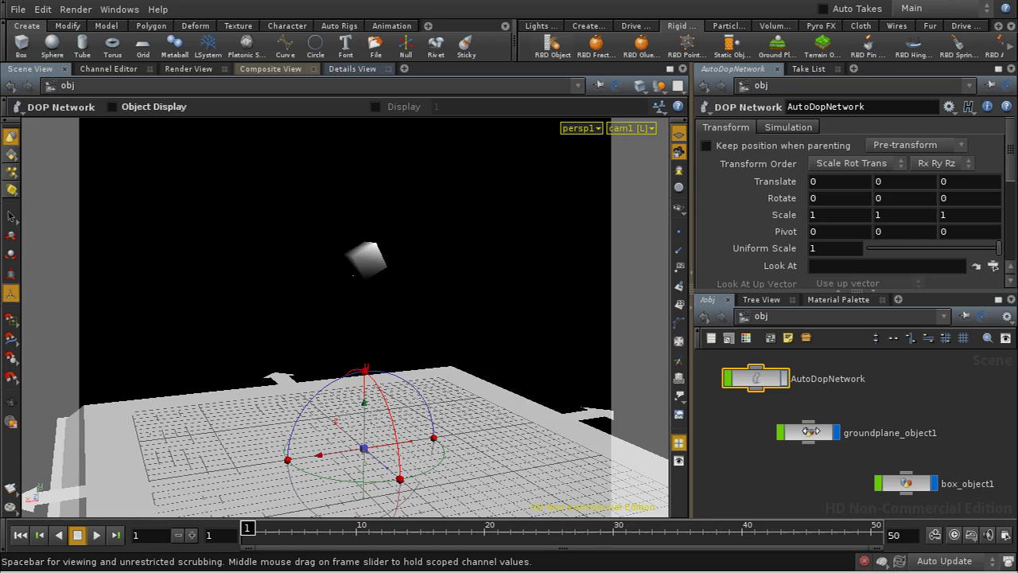
Step: Select groundplane_object1, then box_object1 to inspect the cube's transforms
{"action": "left_click", "coordinate": [811, 432]}
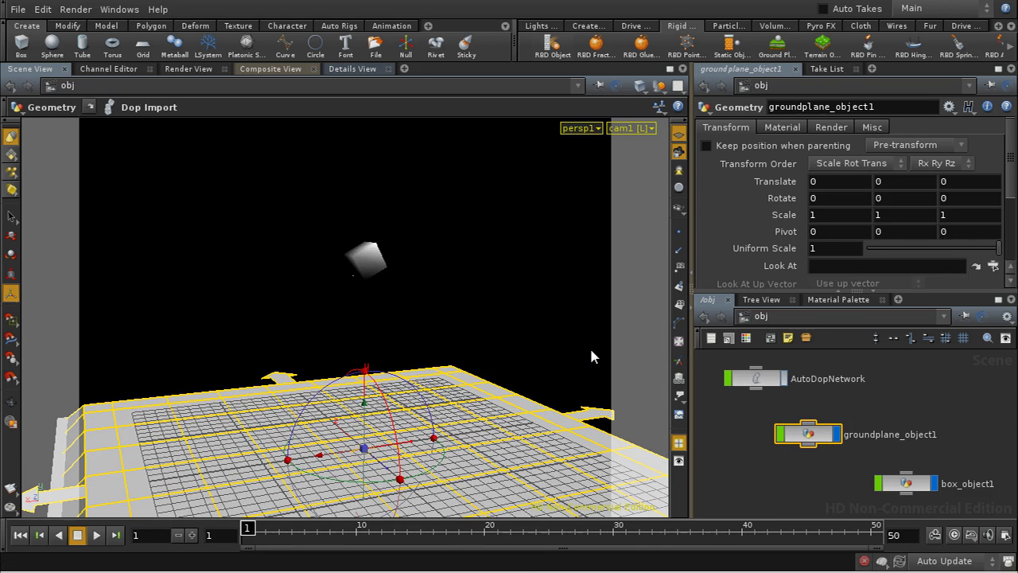
{"action": "left_click", "coordinate": [928, 484]}
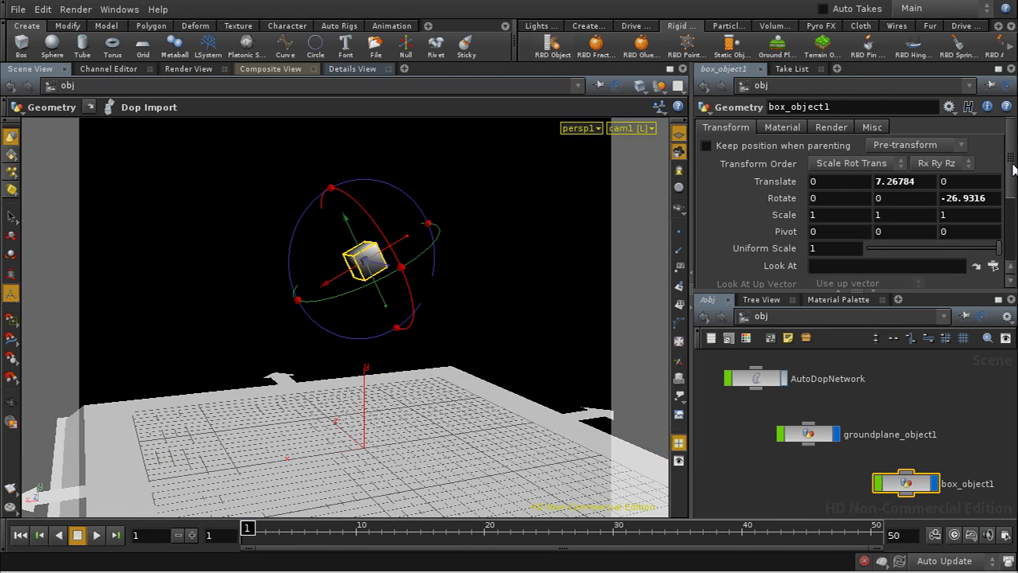
{"action": "scroll", "coordinate": [1016, 169], "scroll_direction": "down", "scroll_amount": 5}
{"action": "scroll", "coordinate": [1016, 181], "scroll_direction": "up", "scroll_amount": 5}
{"action": "scroll", "coordinate": [1016, 181], "scroll_direction": "down", "scroll_amount": 1}
{"action": "scroll", "coordinate": [1016, 181], "scroll_direction": "up", "scroll_amount": 1}
Step: Inside box_object1, check dopimport1's point v velocities in the spreadsheet, then return to /obj
{"action": "double_click", "coordinate": [921, 483]}
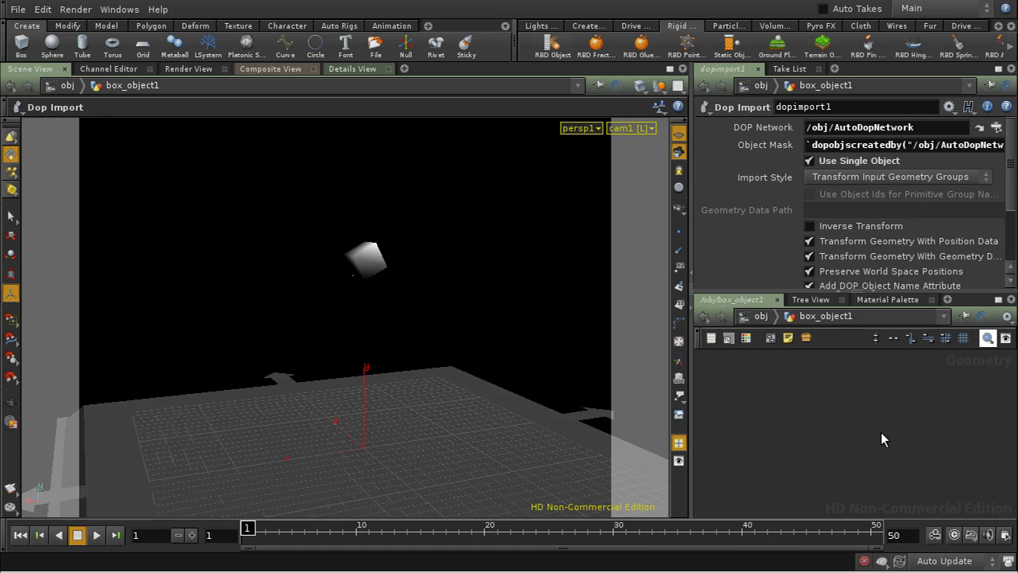
{"action": "key", "text": "h"}
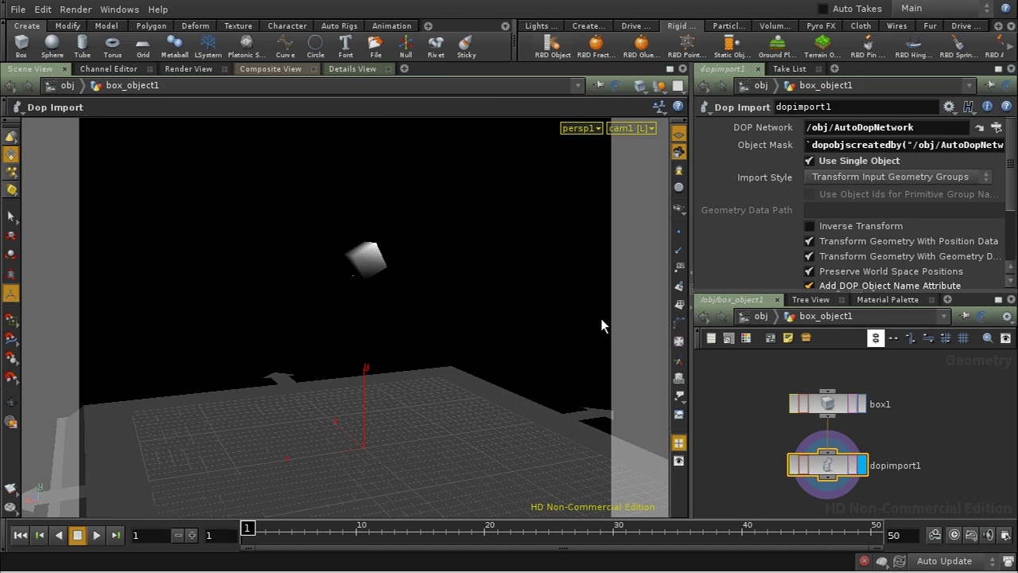
{"action": "left_click", "coordinate": [353, 69]}
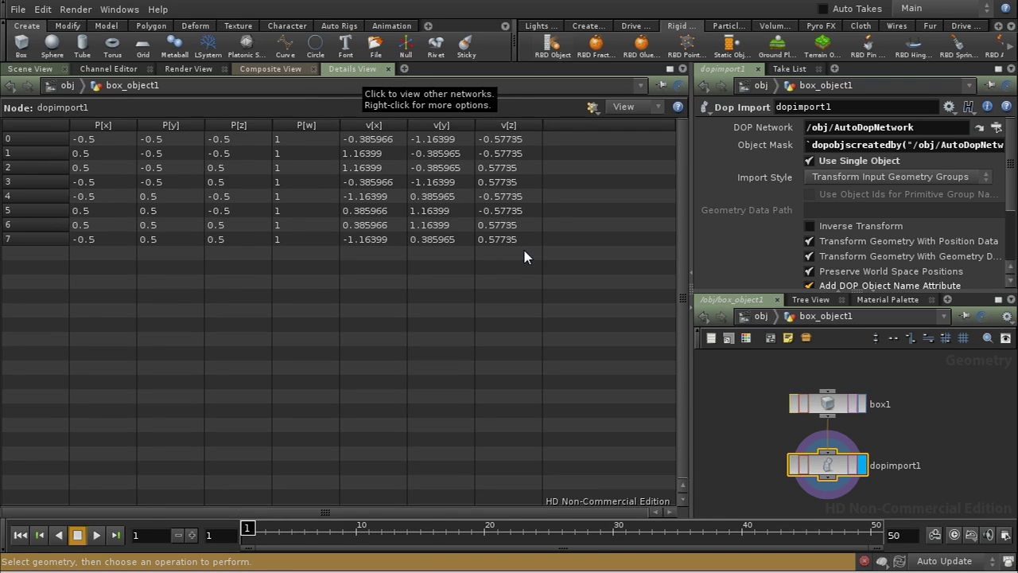
{"action": "left_click", "coordinate": [761, 316]}
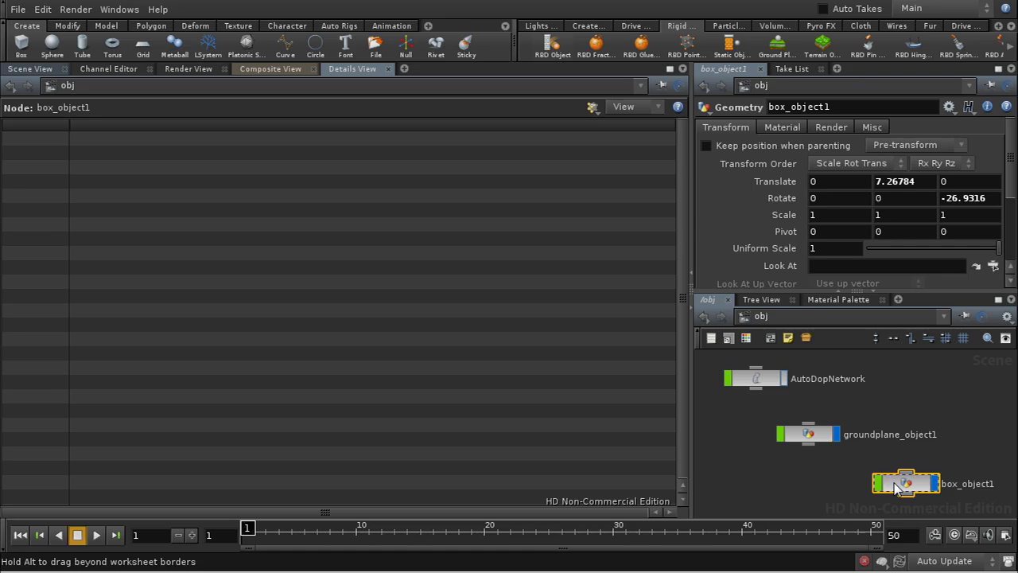
Step: Enable Geometry Velocity Blur in box_object1's Render > Sampling settings
{"action": "left_click", "coordinate": [46, 70]}
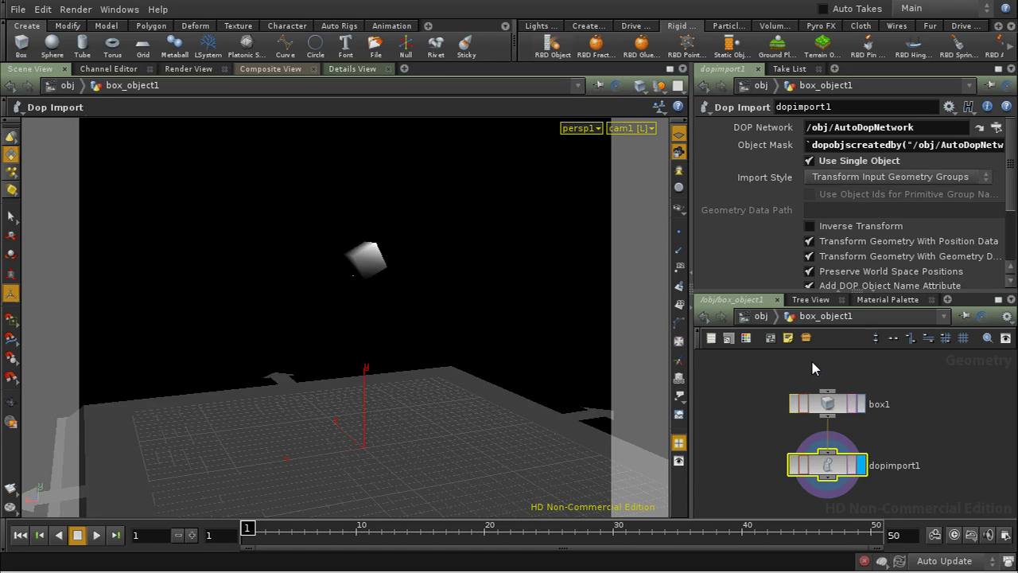
{"action": "left_click", "coordinate": [759, 317]}
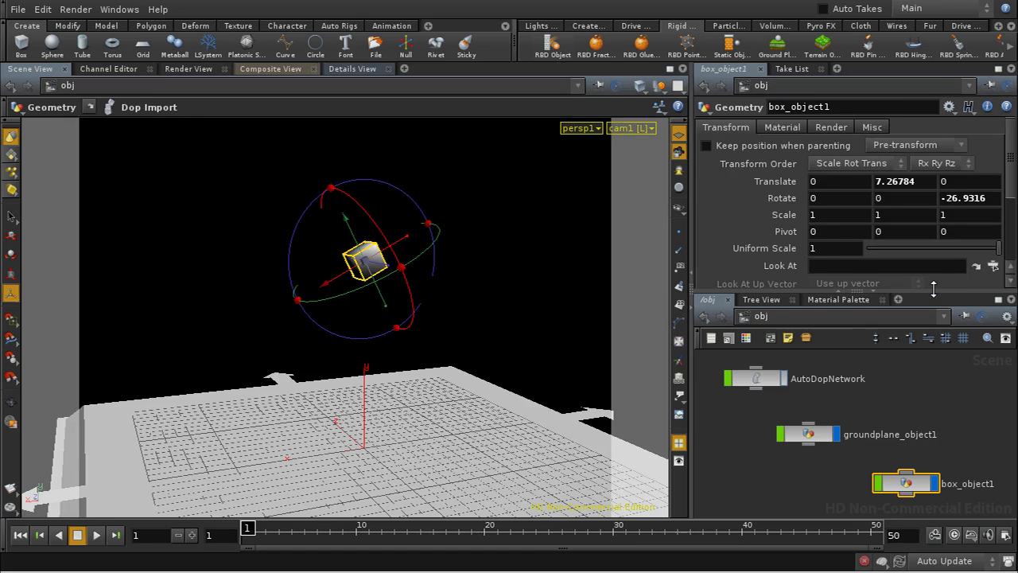
{"action": "left_click", "coordinate": [835, 130]}
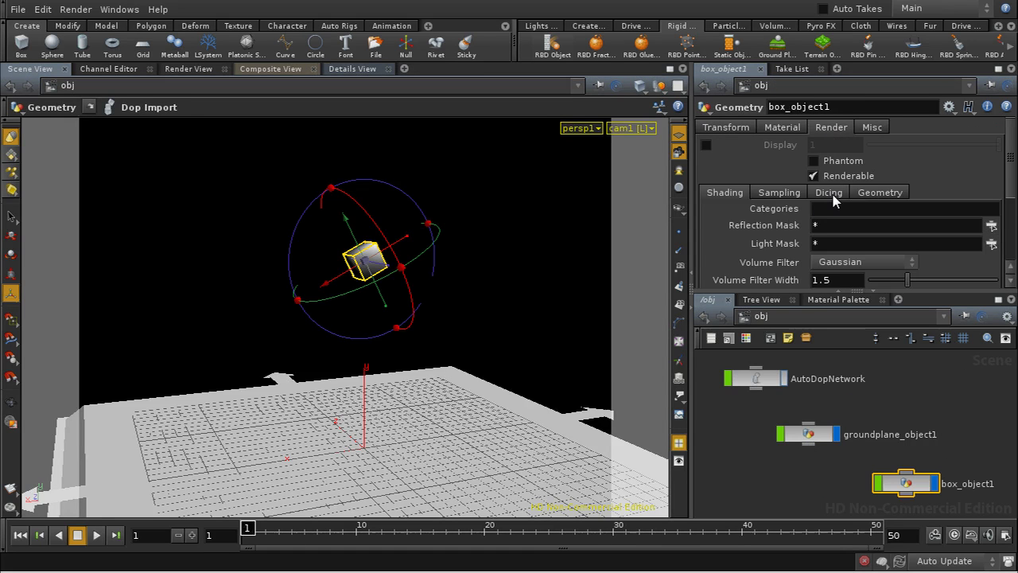
{"action": "left_click", "coordinate": [792, 196]}
{"action": "left_click", "coordinate": [817, 208]}
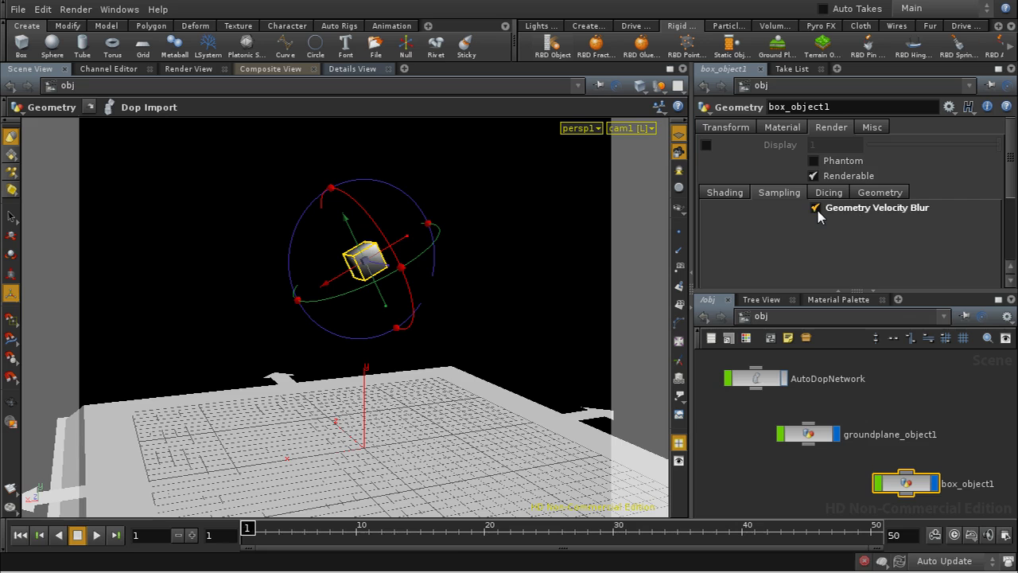
Step: Render frame 15 with mantra1 and zoom in on the blurred falling cube
{"action": "left_click_drag", "start_coordinate": [244, 534], "coordinate": [424, 531]}
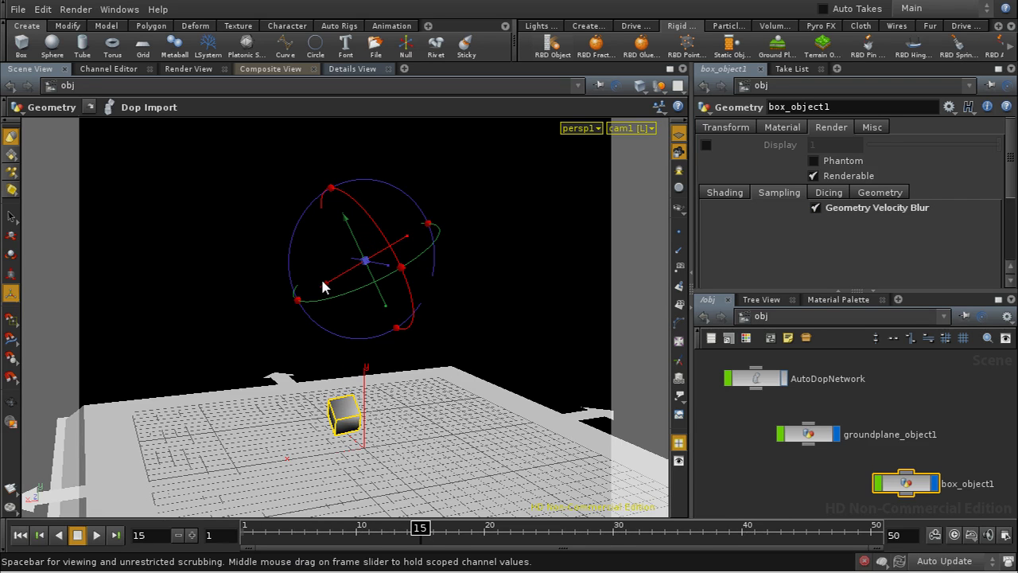
{"action": "left_click", "coordinate": [79, 9]}
{"action": "mouse_move", "coordinate": [95, 65]}
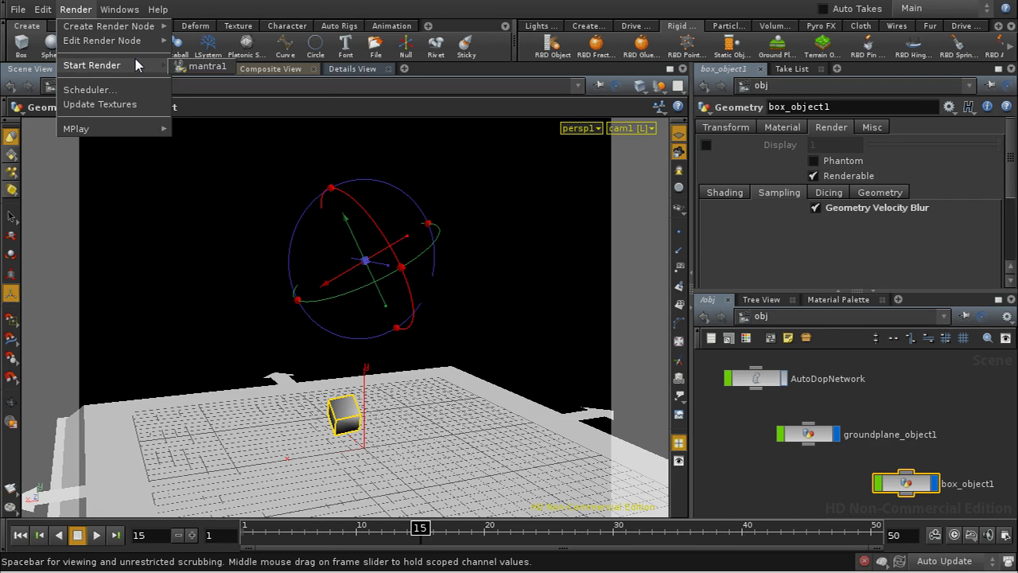
{"action": "left_click", "coordinate": [195, 68]}
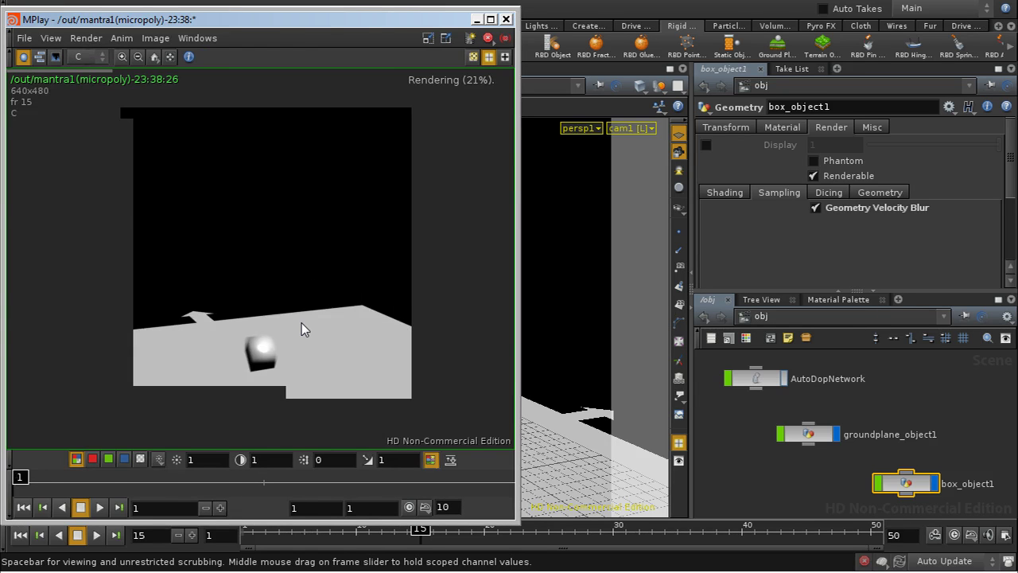
{"action": "scroll", "coordinate": [338, 358], "scroll_direction": "up", "scroll_amount": 4}
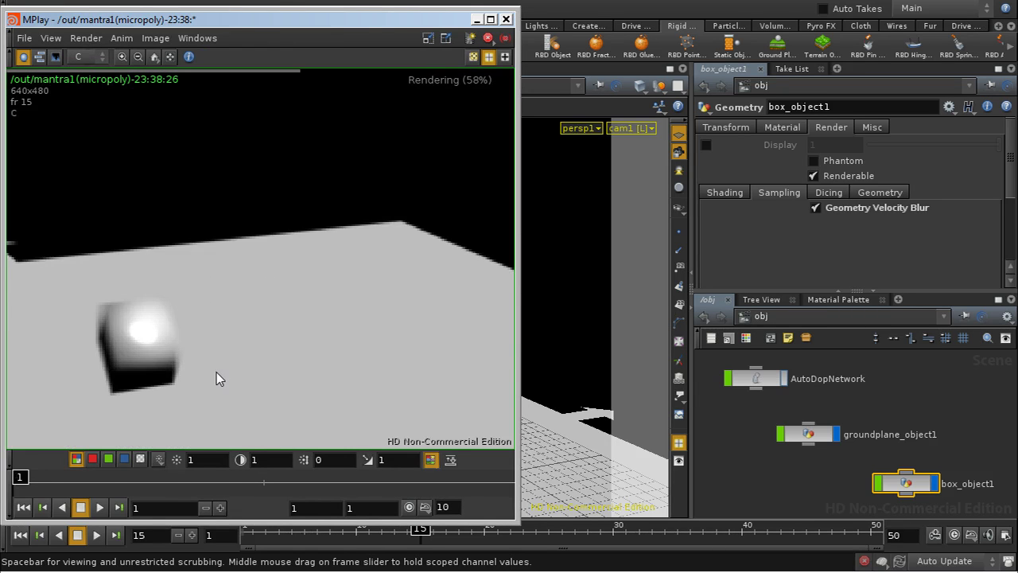
{"action": "middle_click_drag", "start_coordinate": [217, 373], "coordinate": [397, 284]}
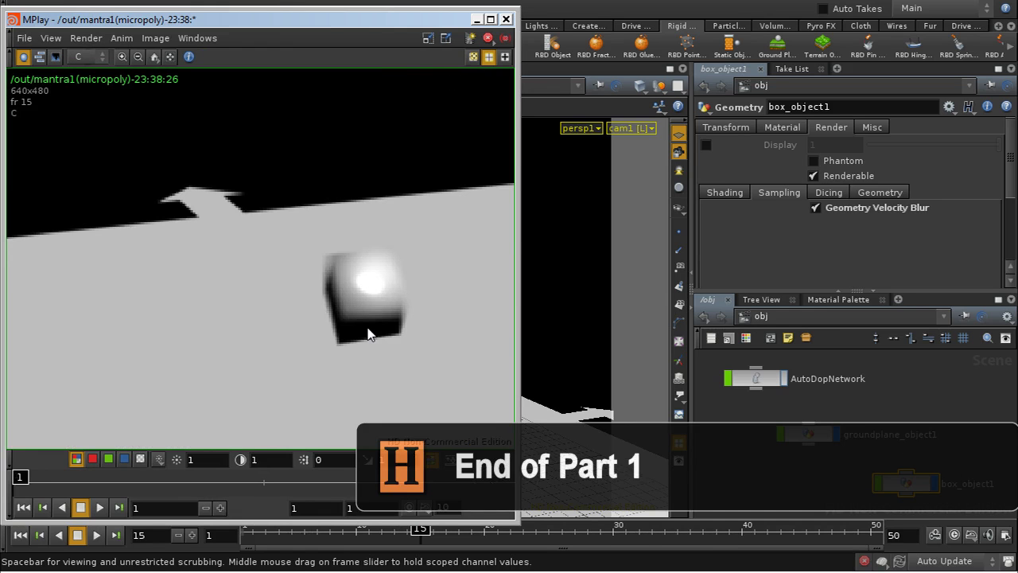